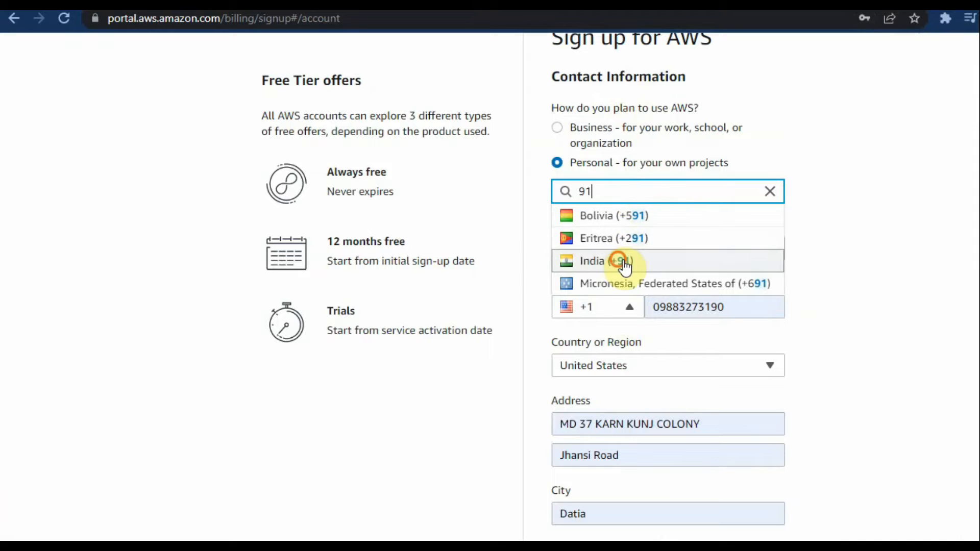
Step: Replace the contact's phone number in the sign-up form, using the India (+91) country code
{"action": "left_click", "coordinate": [705, 307]}
{"action": "double_click", "coordinate": [730, 308]}
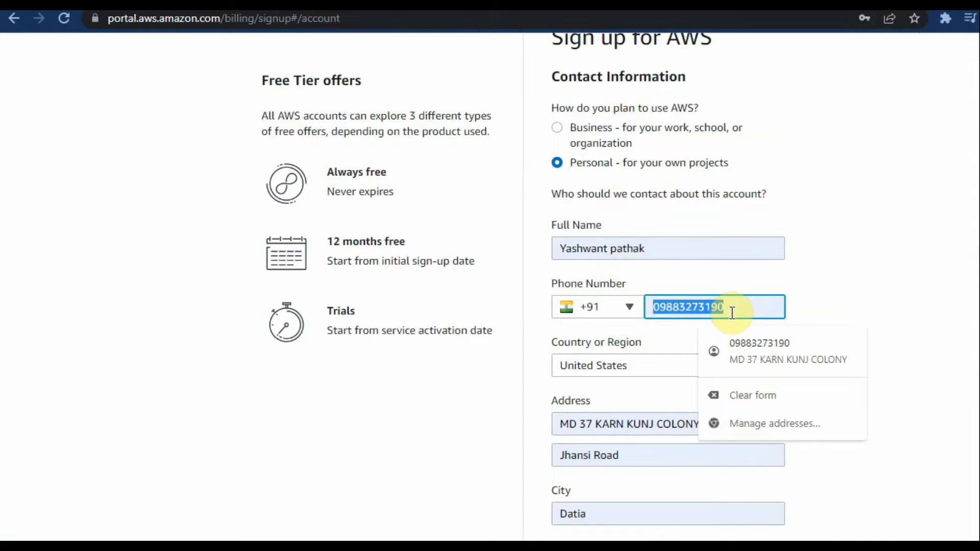
{"action": "type", "text": "9883"}
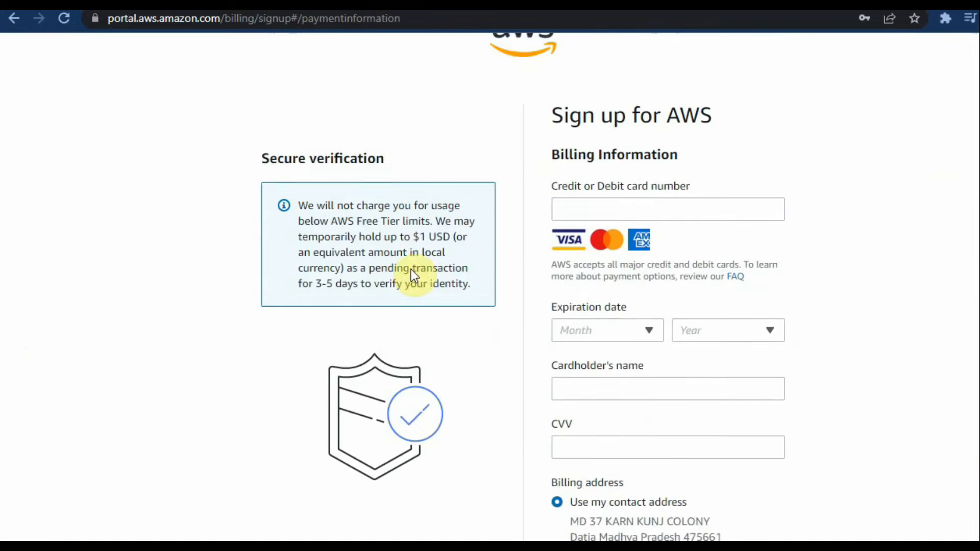
{"action": "scroll", "coordinate": [411, 268], "scroll_direction": "up", "scroll_amount": 2}
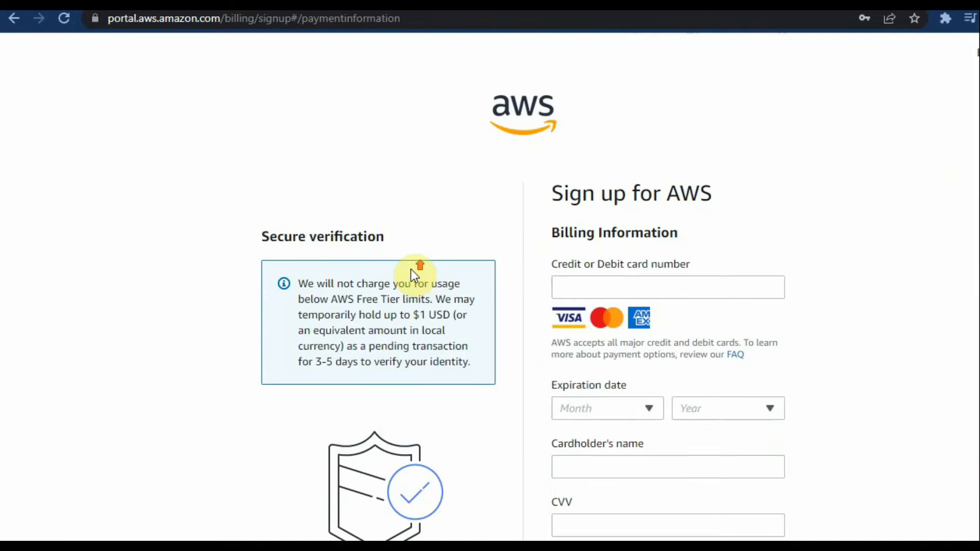
Step: Fill in the payment card number, expiration date, cardholder's name and CVV in the billing information
{"action": "left_click", "coordinate": [607, 288]}
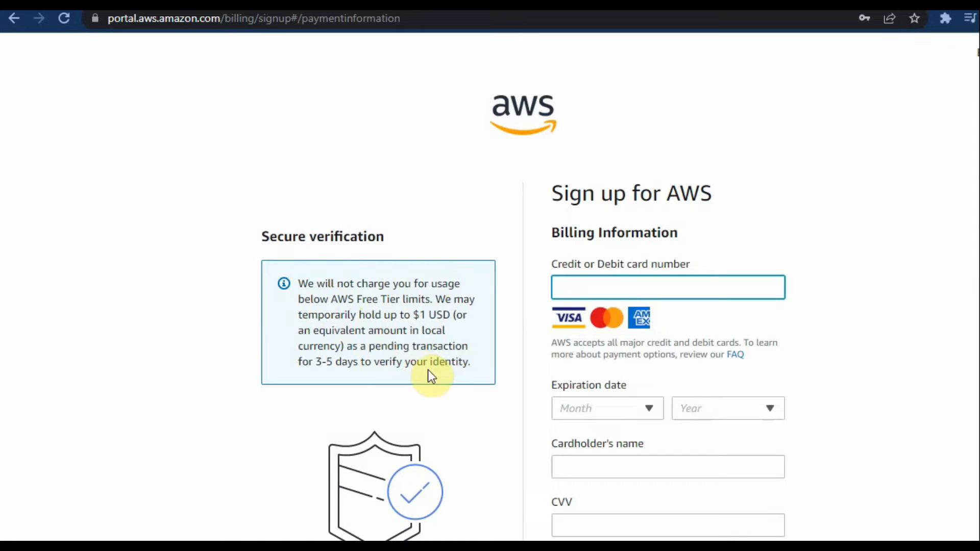
{"action": "scroll", "coordinate": [730, 309], "scroll_direction": "down", "scroll_amount": 6}
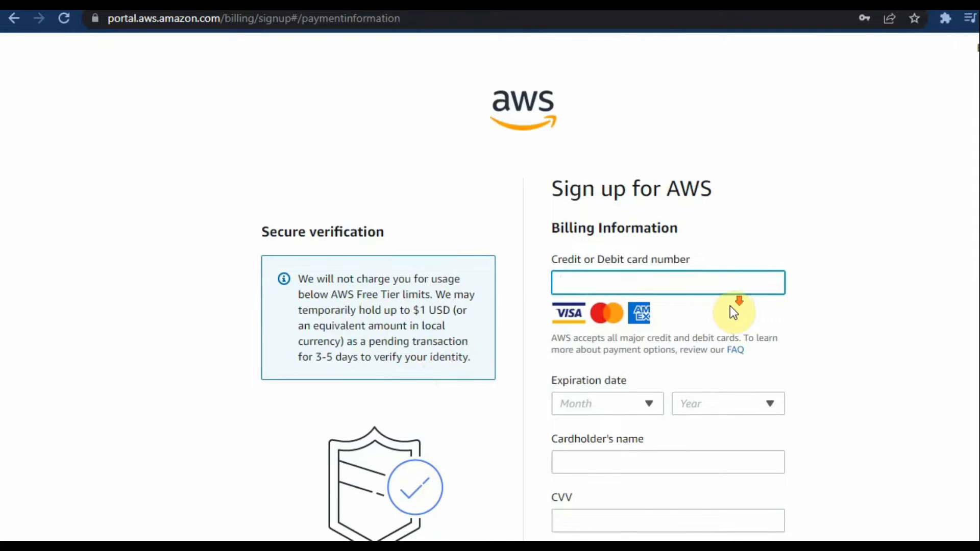
{"action": "scroll", "coordinate": [730, 305], "scroll_direction": "up", "scroll_amount": 6}
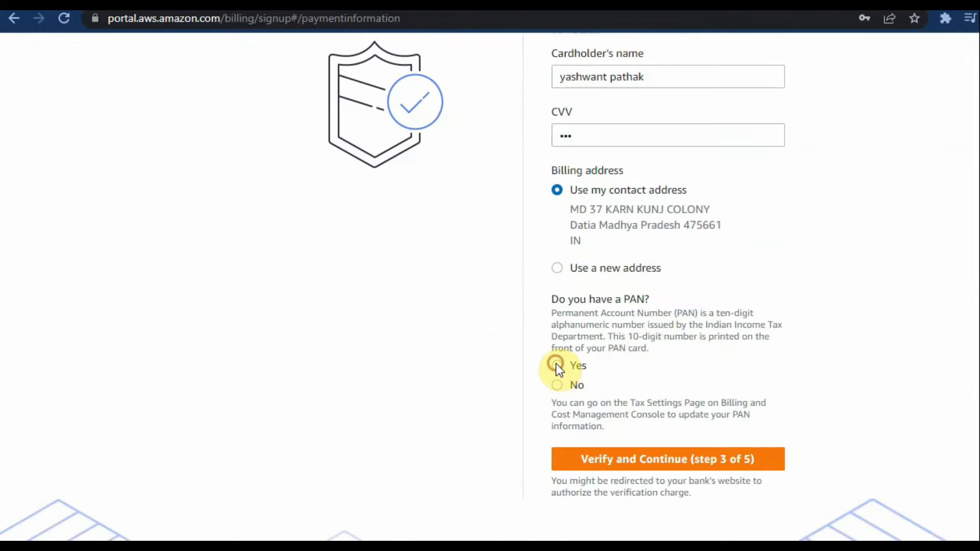
Step: Answer Yes to having a PAN, enter the PAN and continue to the bank's card verification
{"action": "left_click", "coordinate": [557, 365]}
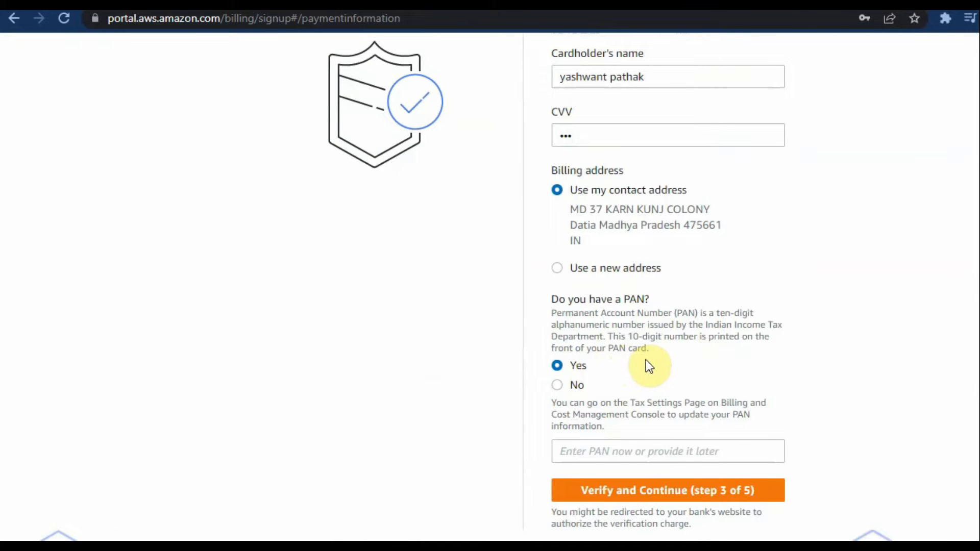
{"action": "scroll", "coordinate": [646, 359], "scroll_direction": "down", "scroll_amount": 3}
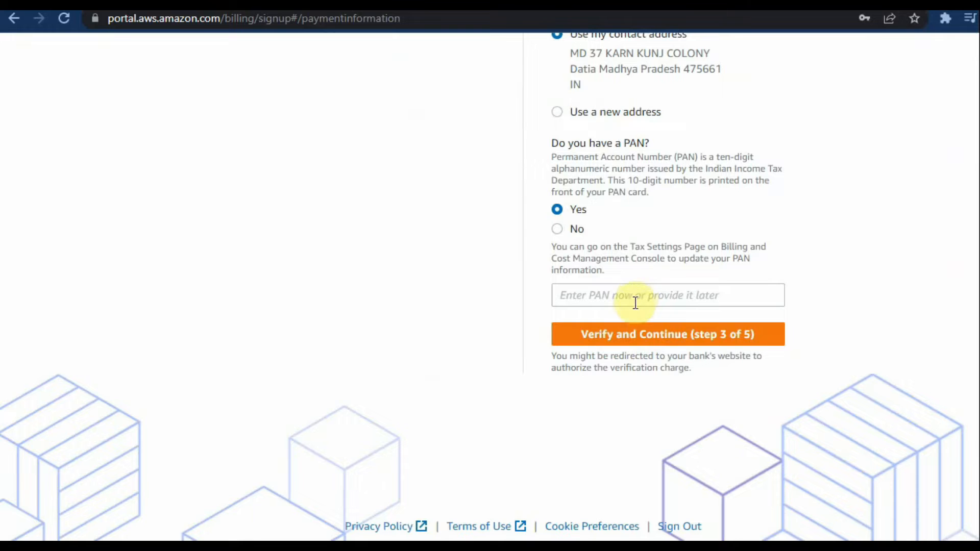
{"action": "left_click", "coordinate": [634, 306]}
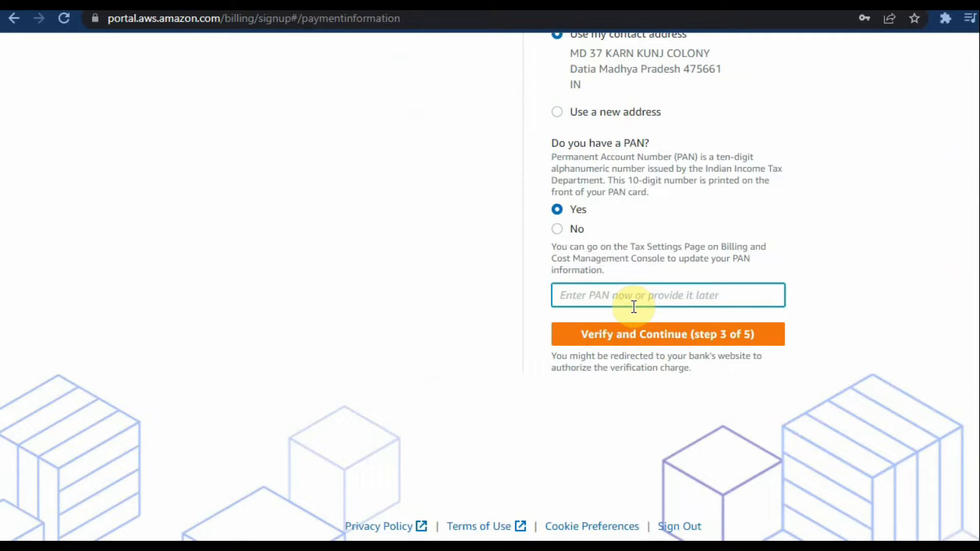
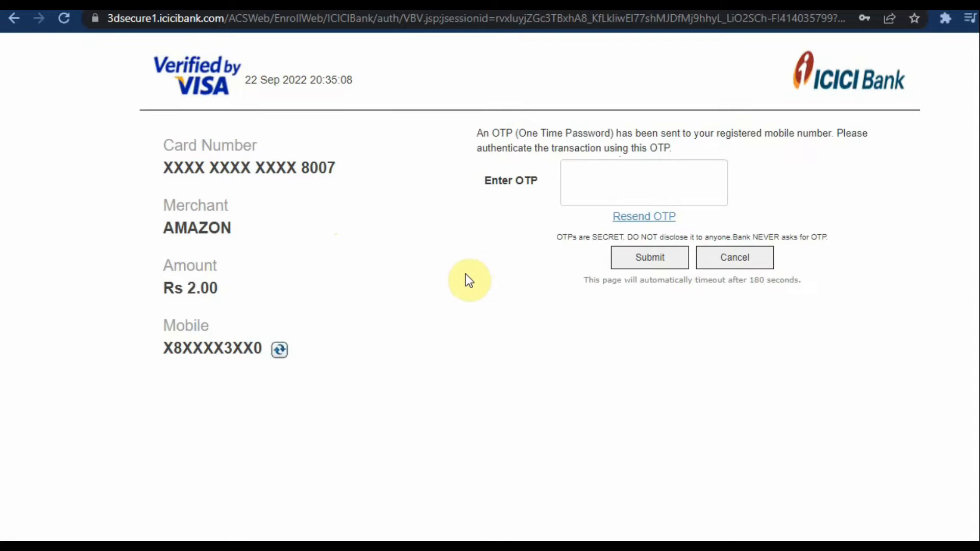
Step: Enter the one-time password to authorize the card verification charge, submit it and decline saving the password
{"action": "left_click", "coordinate": [581, 183]}
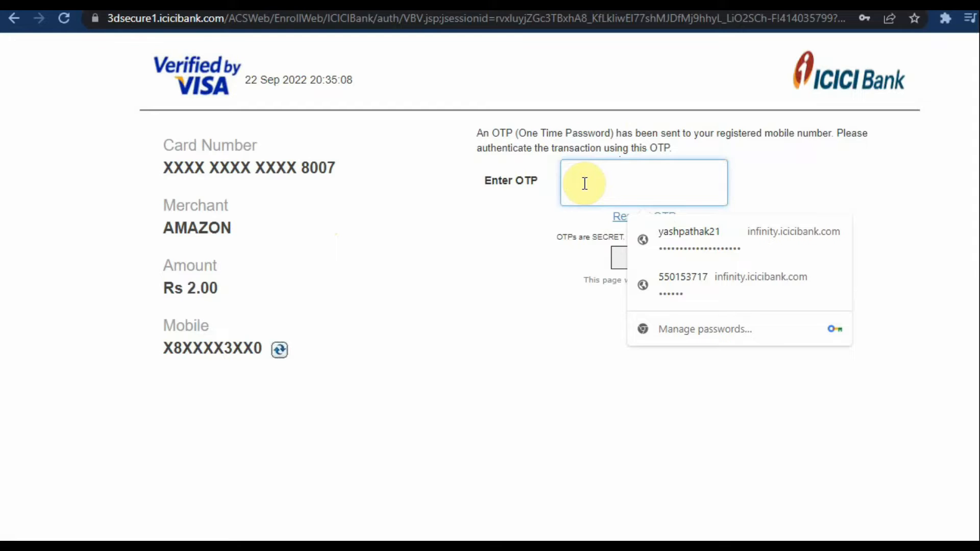
{"action": "type", "text": "••"}
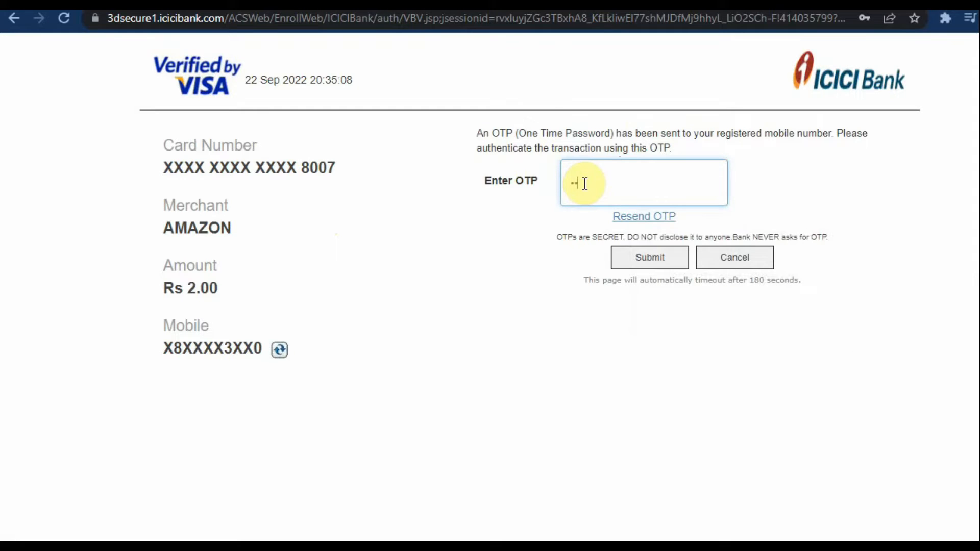
{"action": "type", "text": "••••"}
{"action": "left_click", "coordinate": [658, 261]}
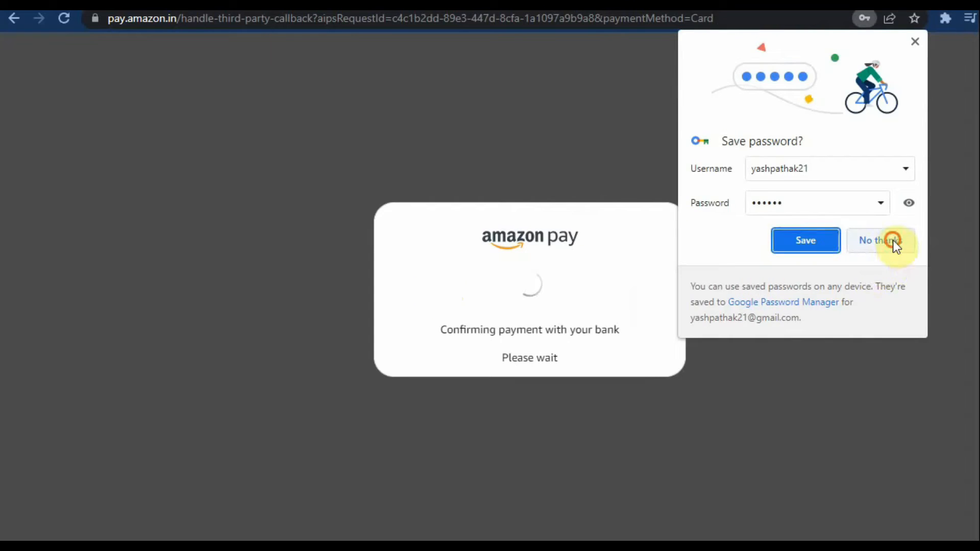
{"action": "left_click", "coordinate": [893, 240]}
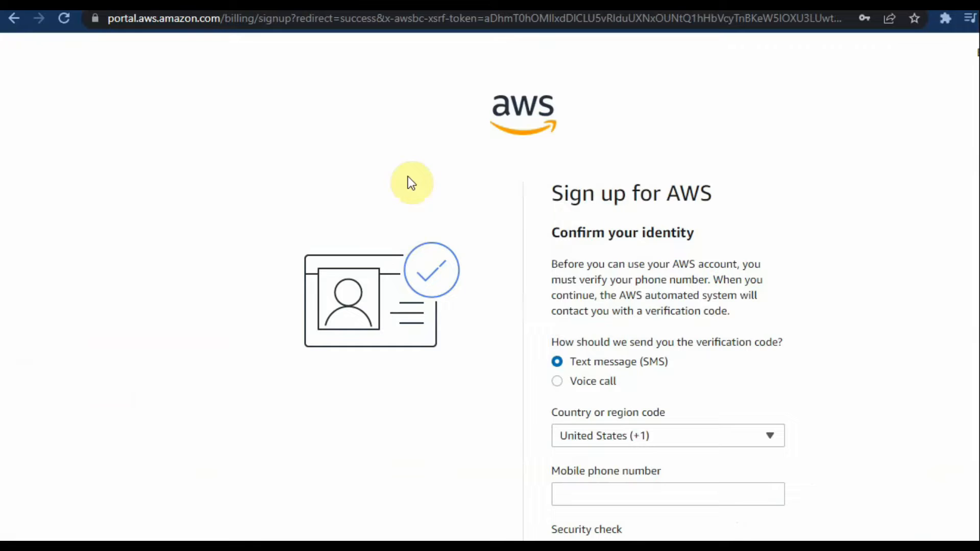
Step: Confirm identity by text message with the country code India (+91) and submit the received verification code
{"action": "scroll", "coordinate": [738, 306], "scroll_direction": "down", "scroll_amount": 3}
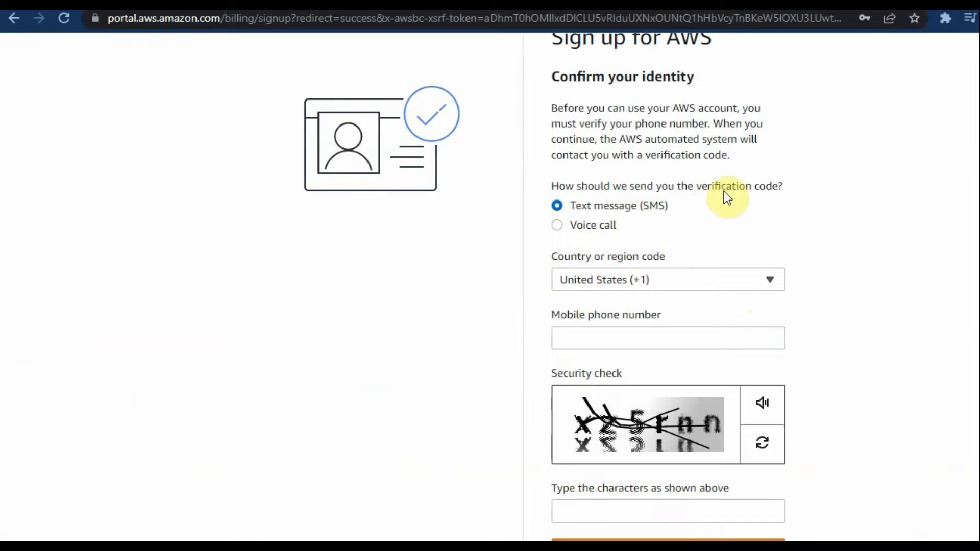
{"action": "left_click", "coordinate": [612, 283]}
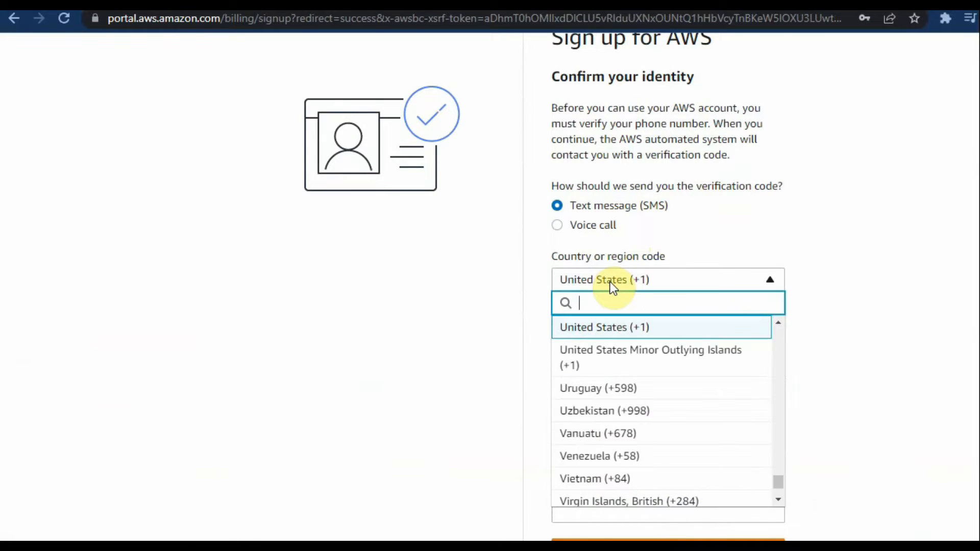
{"action": "type", "text": "91"}
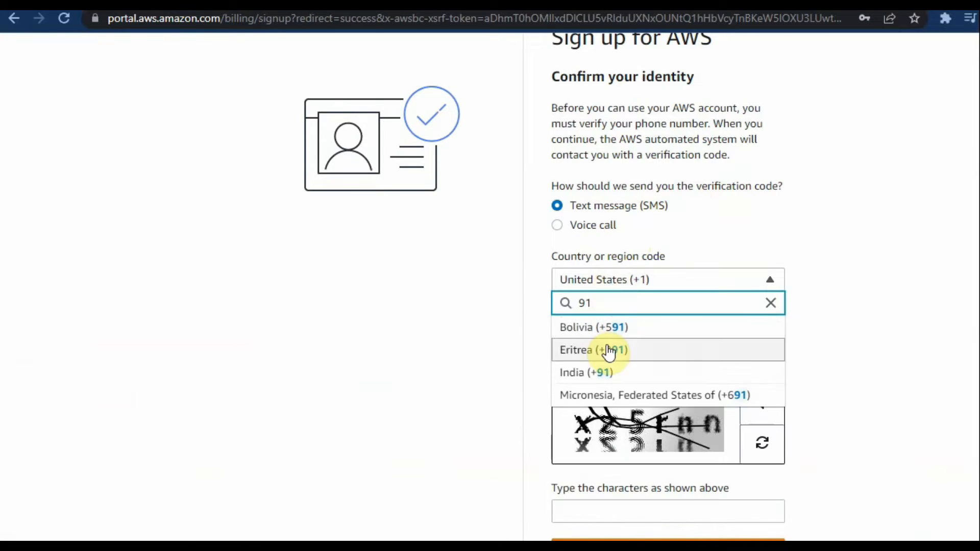
{"action": "left_click", "coordinate": [615, 375]}
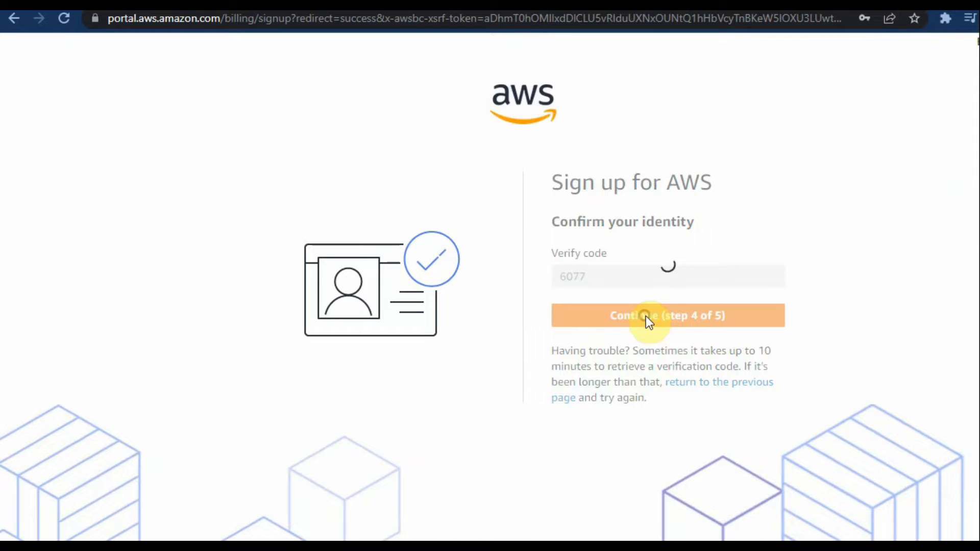
{"action": "left_click", "coordinate": [631, 320]}
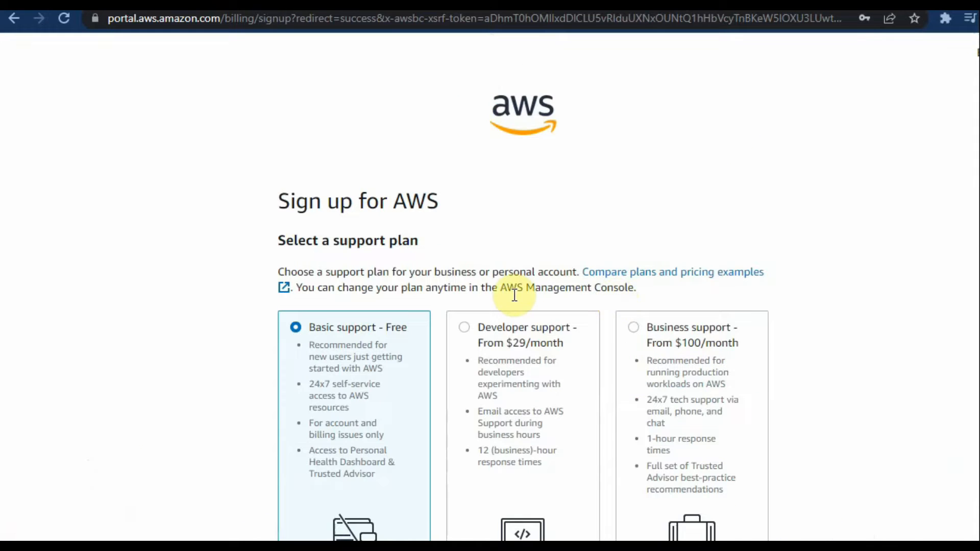
Step: Keep the Basic support - Free plan and complete the sign-up
{"action": "scroll", "coordinate": [507, 292], "scroll_direction": "down", "scroll_amount": 3}
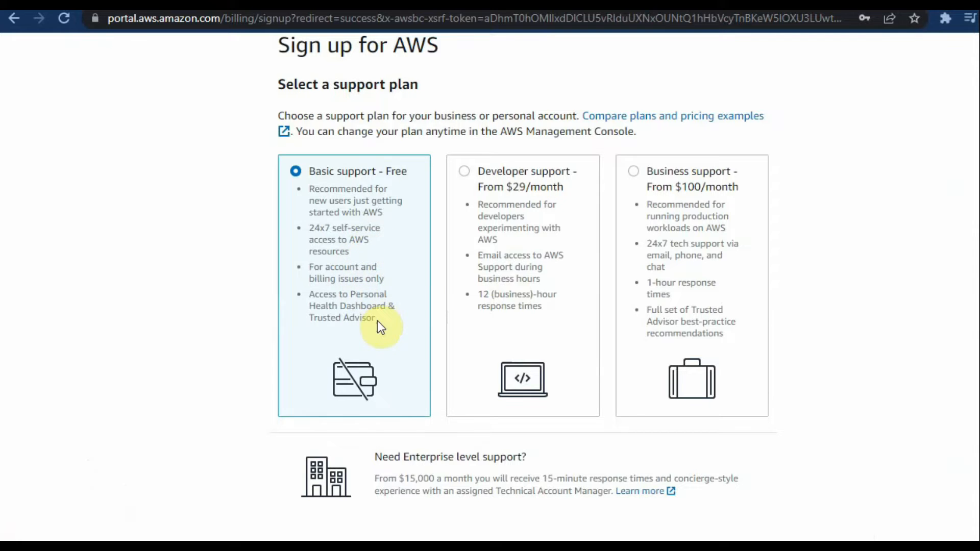
{"action": "scroll", "coordinate": [381, 319], "scroll_direction": "down", "scroll_amount": 3}
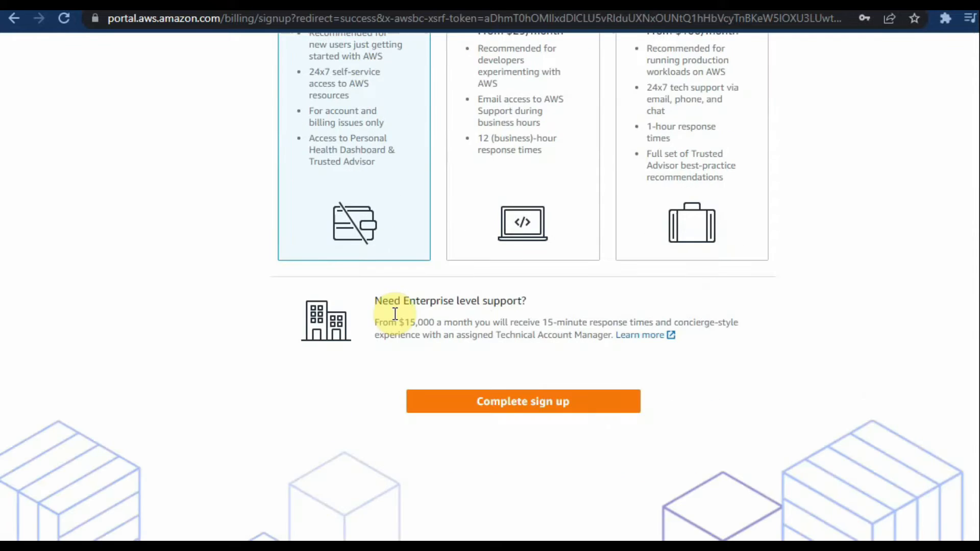
{"action": "left_click", "coordinate": [490, 403]}
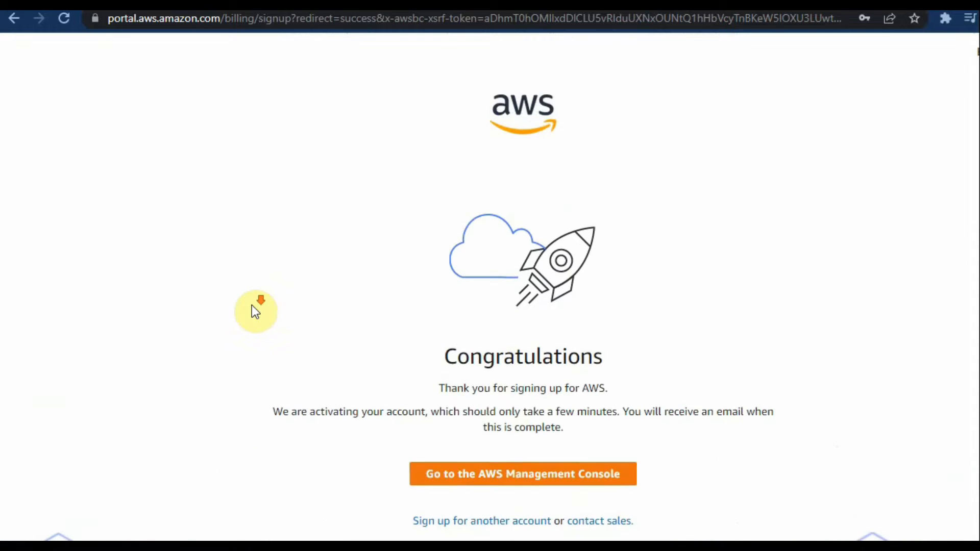
Step: Go to the AWS Management Console from the sign-up confirmation and close the account menu on Console Home
{"action": "scroll", "coordinate": [252, 309], "scroll_direction": "down", "scroll_amount": 3}
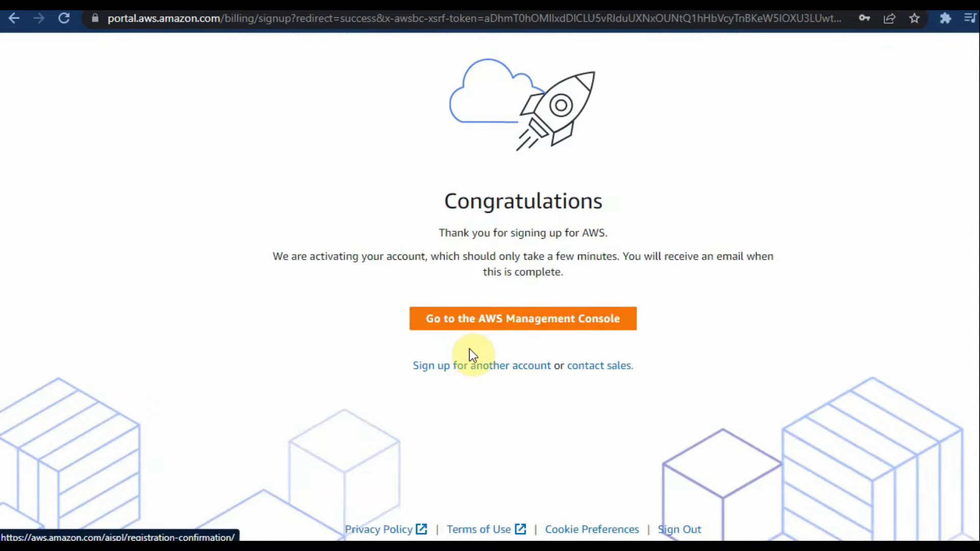
{"action": "left_click", "coordinate": [496, 321]}
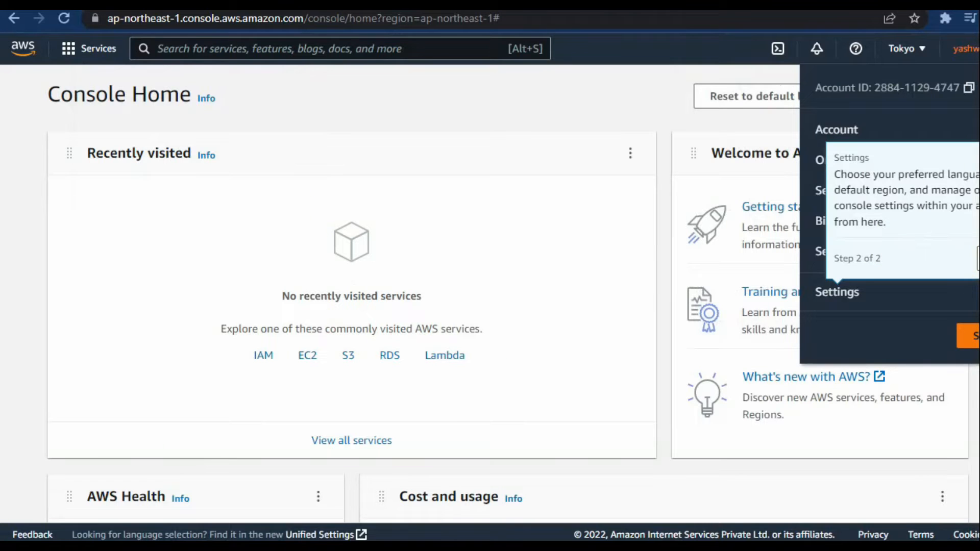
{"action": "left_click", "coordinate": [963, 278]}
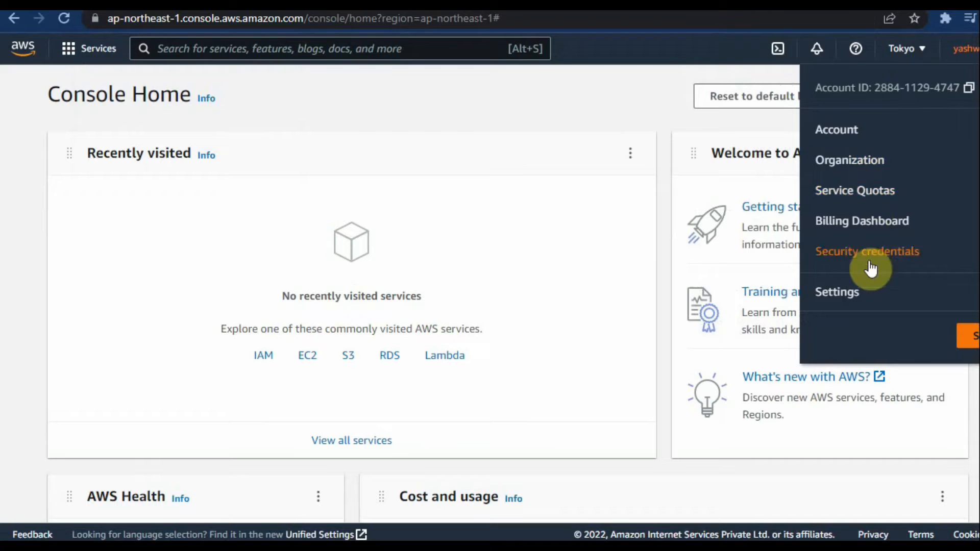
{"action": "left_click", "coordinate": [563, 205]}
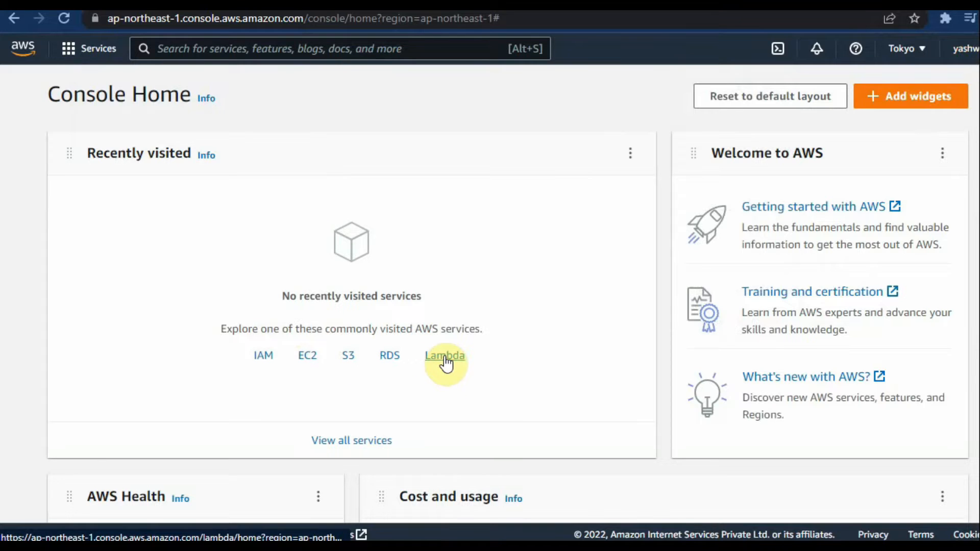
{"action": "left_click", "coordinate": [868, 536]}
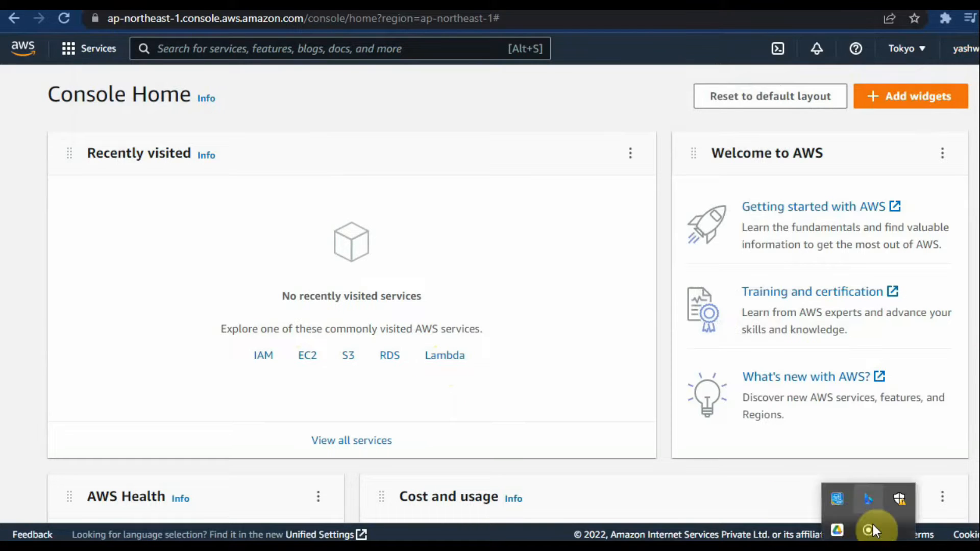
{"action": "right_click", "coordinate": [871, 532]}
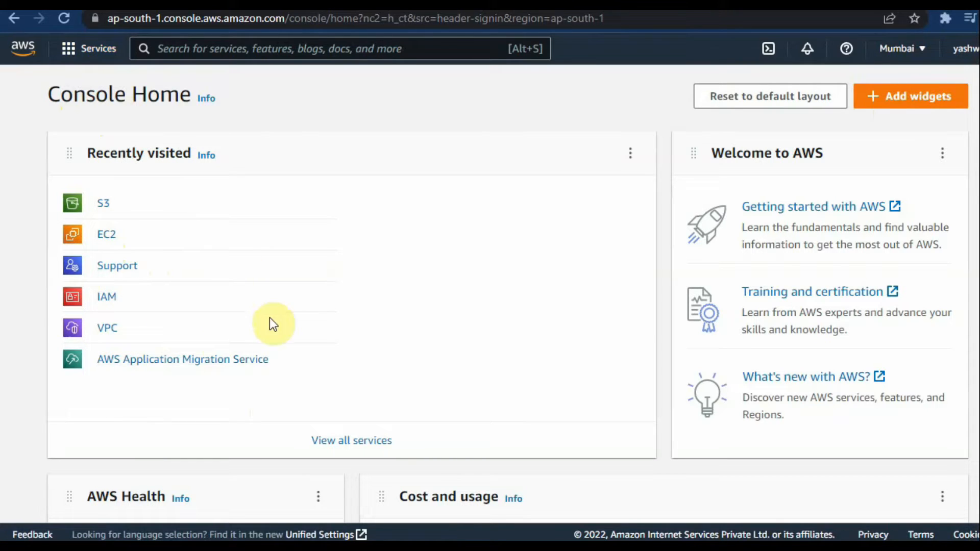
Step: Browse the service categories and the alphabetical list of all AWS services
{"action": "left_click", "coordinate": [94, 65]}
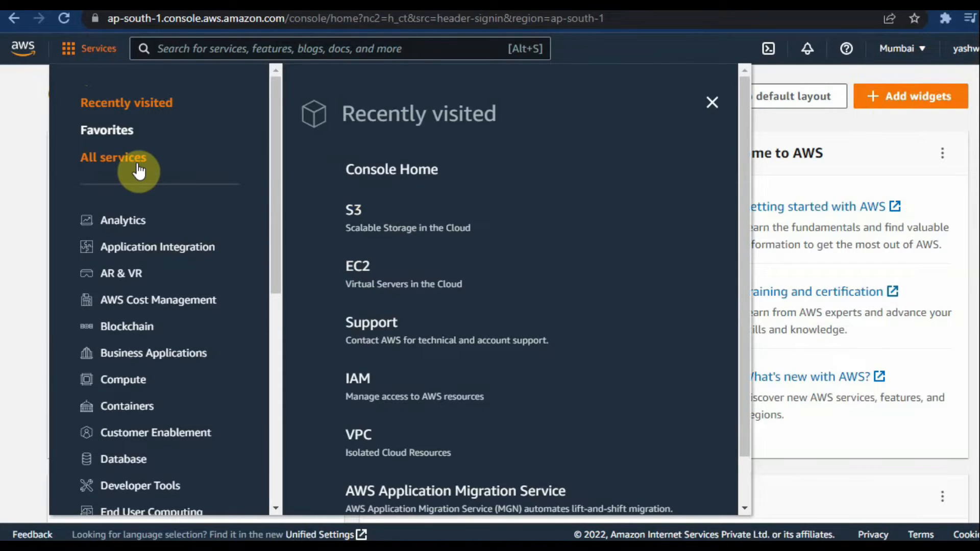
{"action": "left_click_drag", "start_coordinate": [274, 130], "coordinate": [245, 144]}
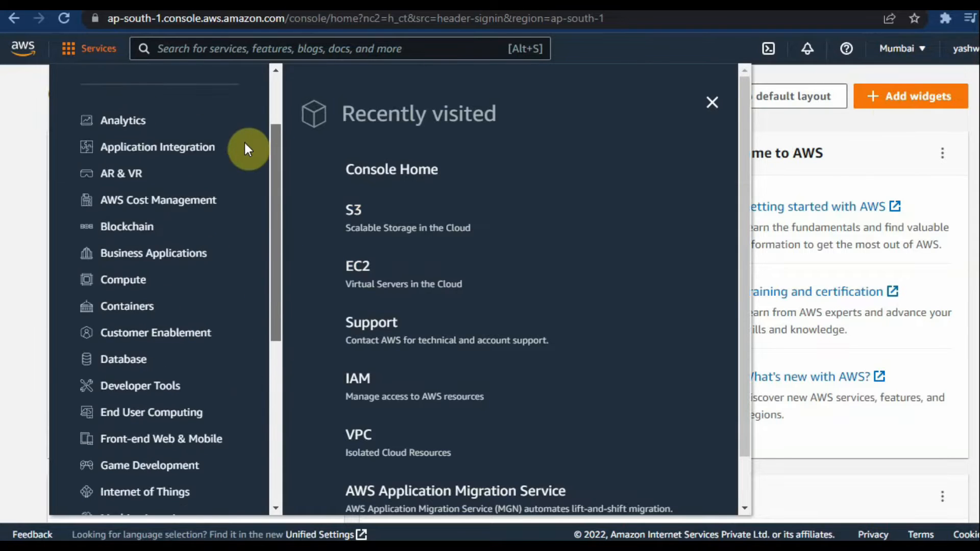
{"action": "scroll", "coordinate": [204, 143], "scroll_direction": "up", "scroll_amount": 3}
{"action": "left_click", "coordinate": [133, 136]}
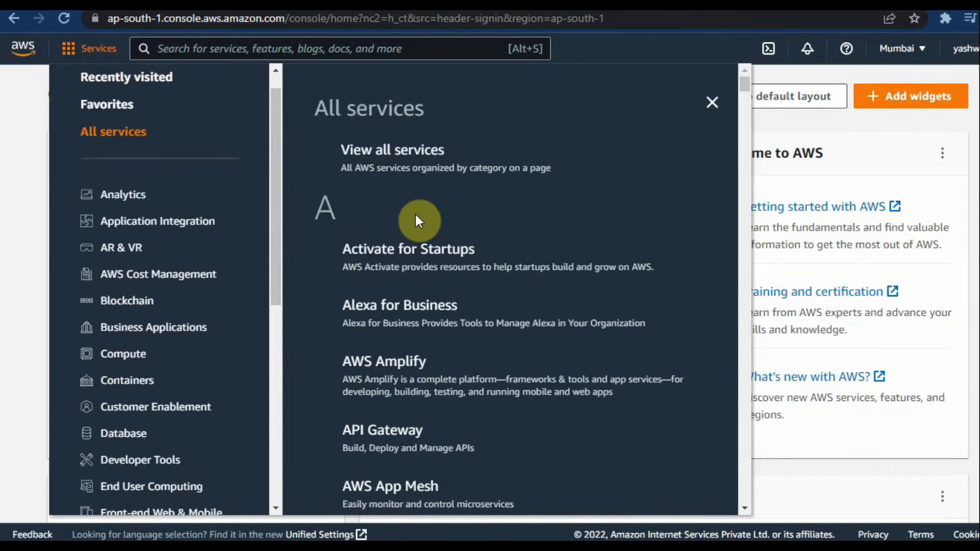
{"action": "left_click_drag", "start_coordinate": [743, 86], "coordinate": [705, 195]}
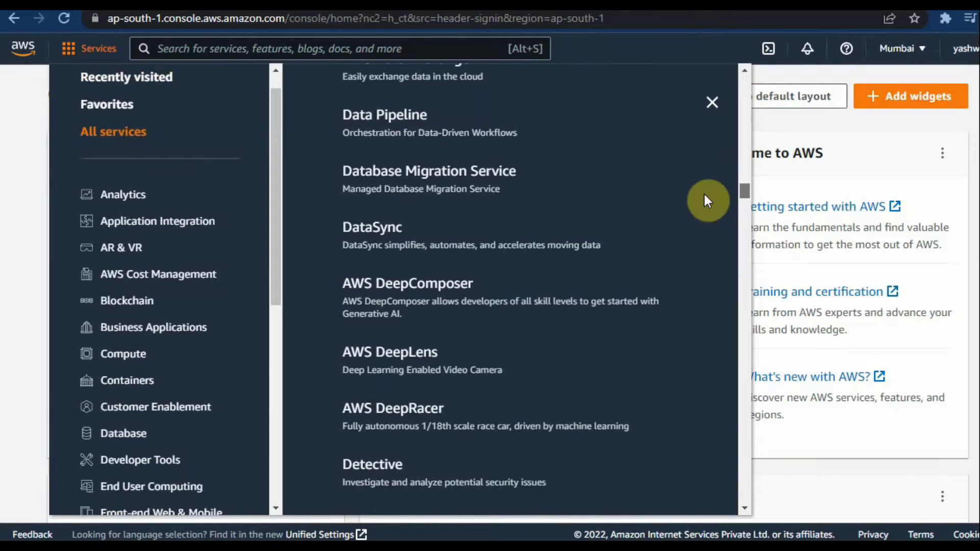
{"action": "left_click_drag", "start_coordinate": [704, 193], "coordinate": [740, 75]}
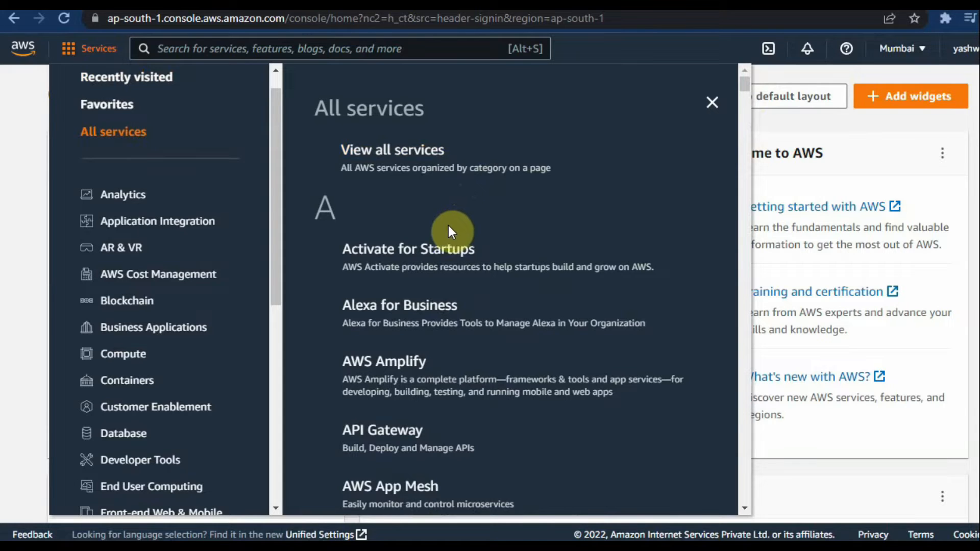
Step: Open the S3 service's bucket list from the recently visited services
{"action": "left_click", "coordinate": [361, 52]}
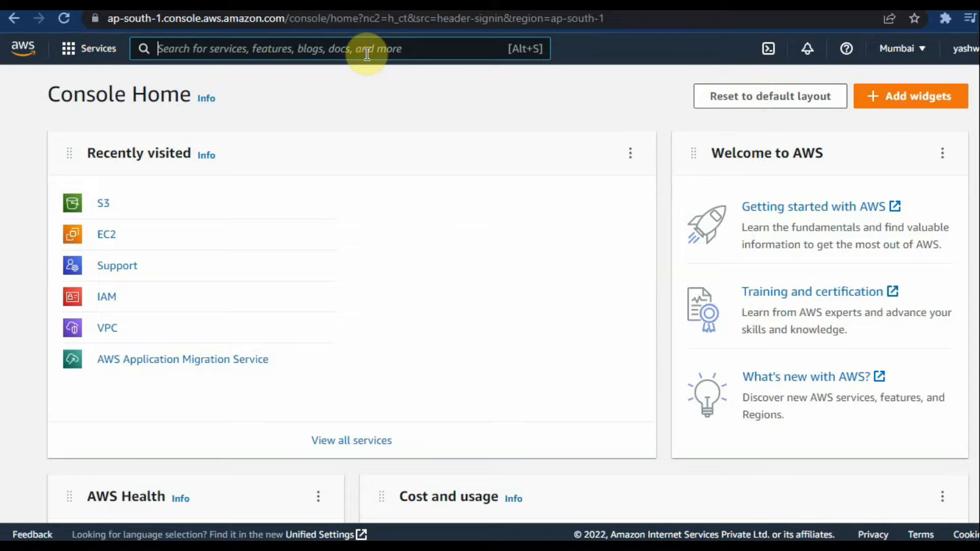
{"action": "left_click", "coordinate": [71, 49]}
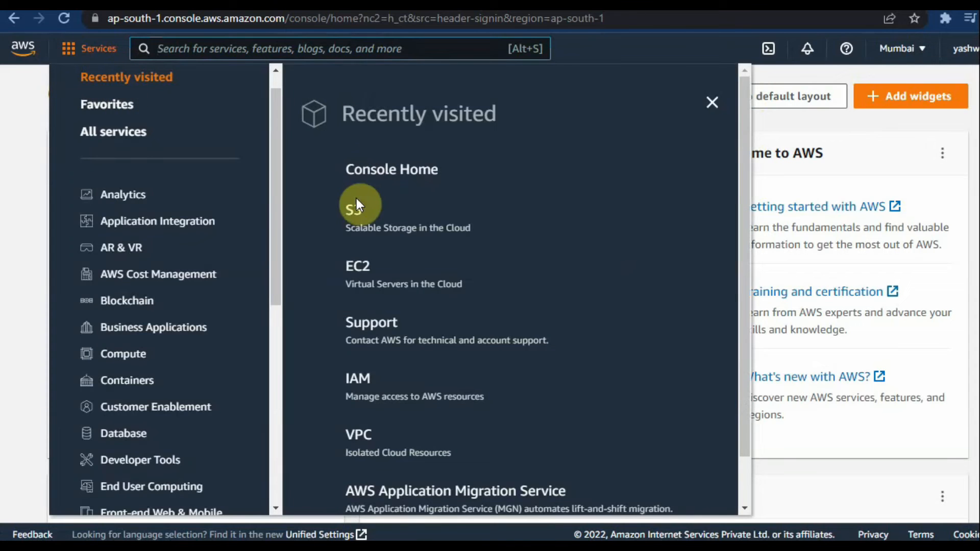
{"action": "left_click", "coordinate": [396, 224]}
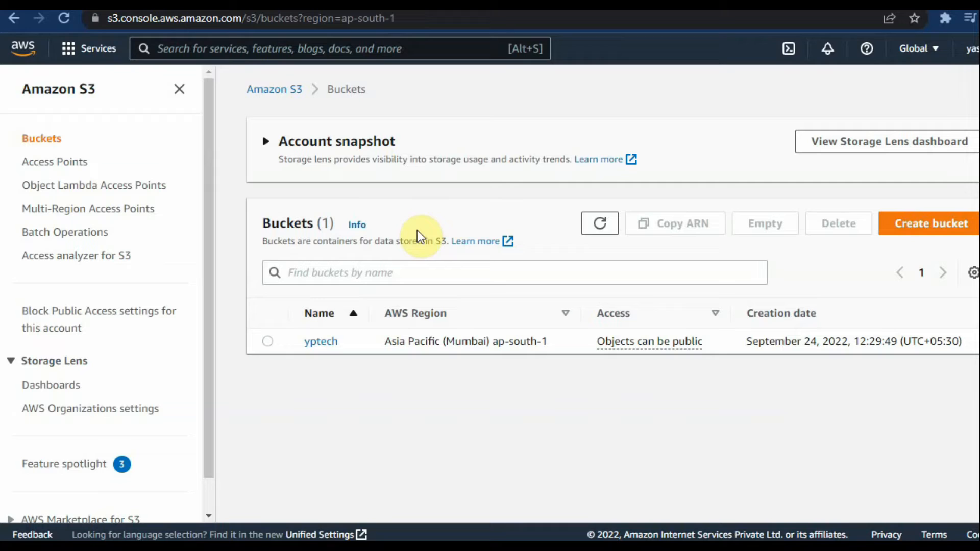
Step: Start creating a new S3 bucket in the Asia Pacific (Mumbai) region and enter yashaws1 as the bucket name
{"action": "left_click", "coordinate": [915, 238]}
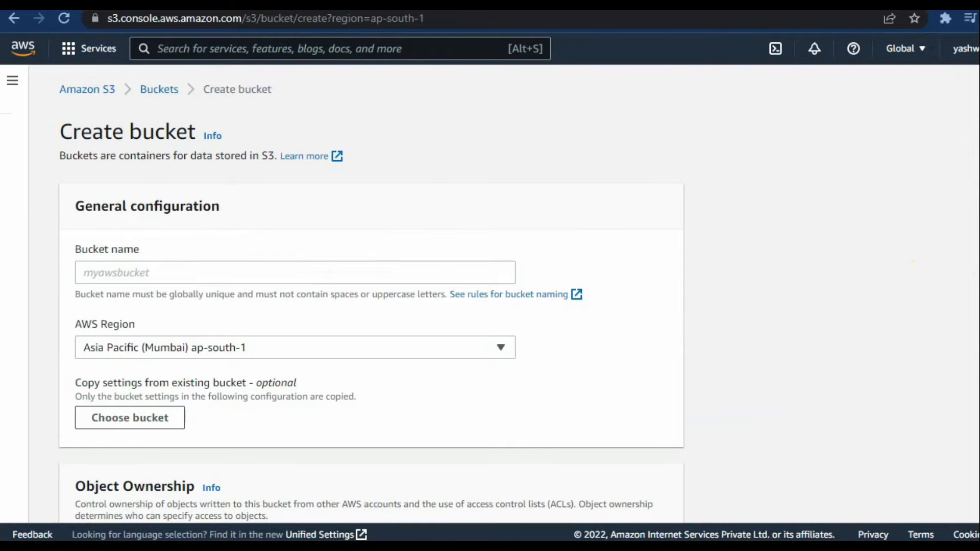
{"action": "left_click", "coordinate": [168, 279]}
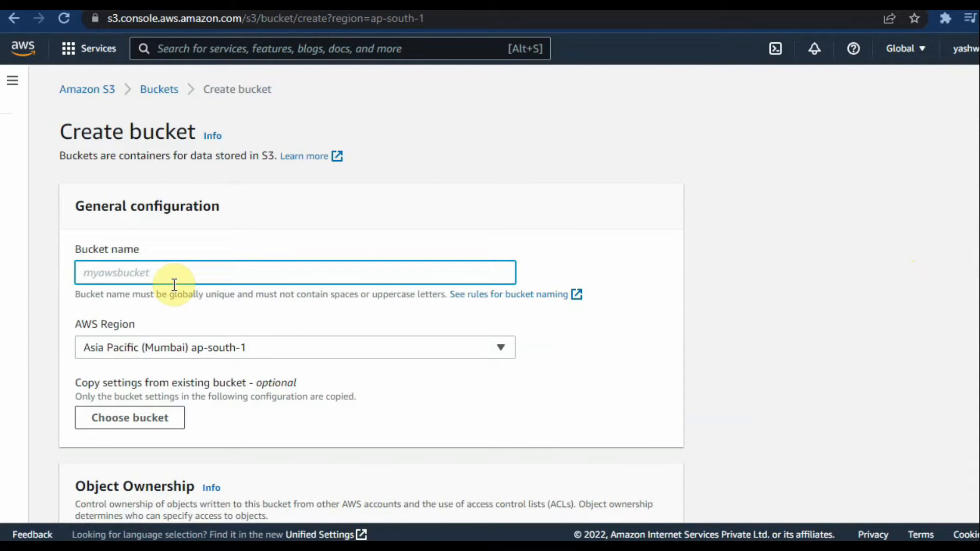
{"action": "scroll", "coordinate": [174, 285], "scroll_direction": "down", "scroll_amount": 5}
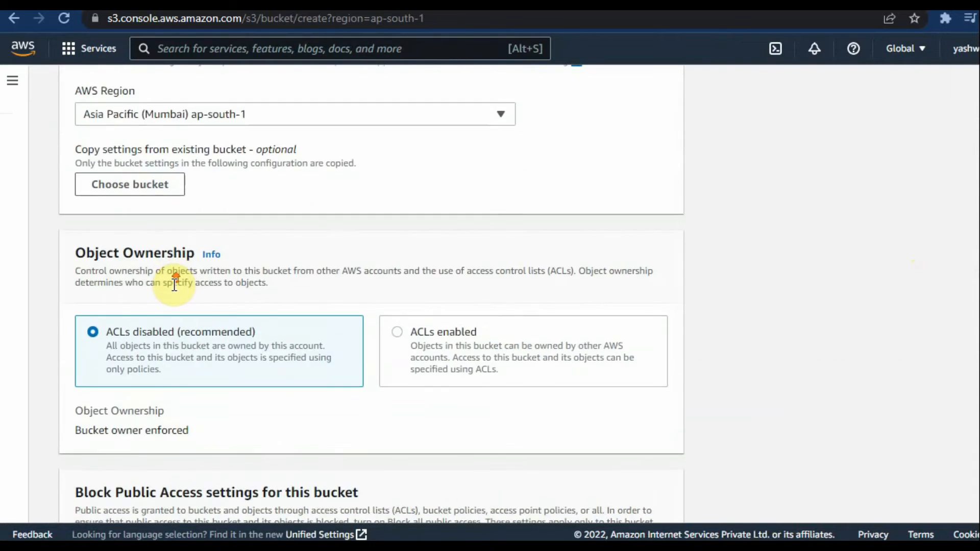
{"action": "scroll", "coordinate": [174, 284], "scroll_direction": "up", "scroll_amount": 5}
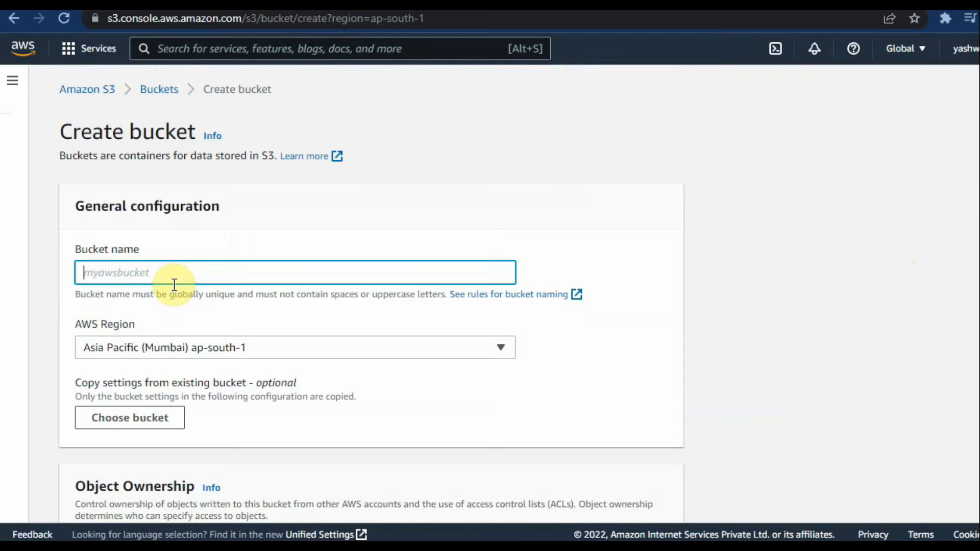
{"action": "type", "text": "yashaws1"}
Step: Enable ACLs under Object Ownership, keeping the Bucket owner preferred option
{"action": "scroll", "coordinate": [213, 291], "scroll_direction": "down", "scroll_amount": 6}
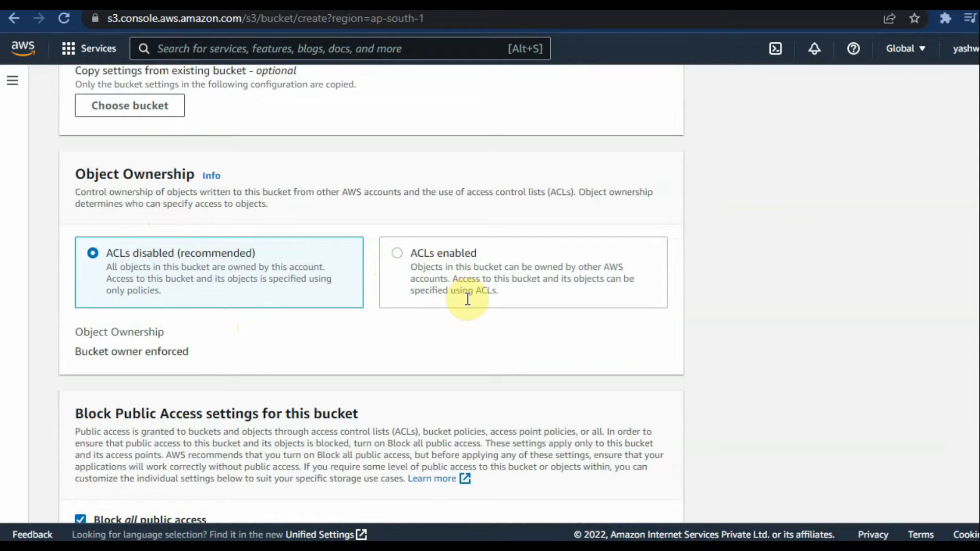
{"action": "left_click", "coordinate": [398, 253]}
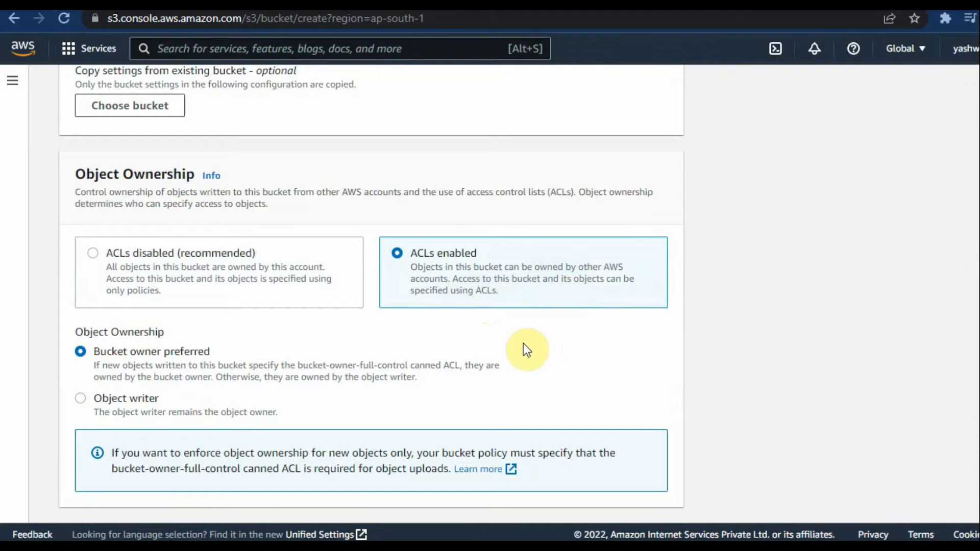
{"action": "scroll", "coordinate": [465, 357], "scroll_direction": "down", "scroll_amount": 5}
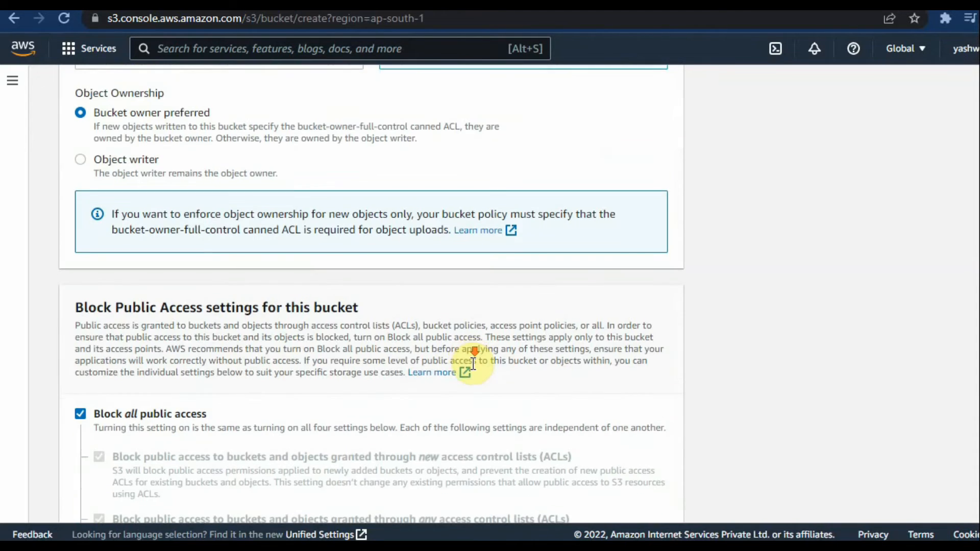
{"action": "scroll", "coordinate": [465, 357], "scroll_direction": "up", "scroll_amount": 5}
Step: Turn off Block all public access for the bucket and acknowledge that its objects might become public
{"action": "scroll", "coordinate": [466, 357], "scroll_direction": "down", "scroll_amount": 5}
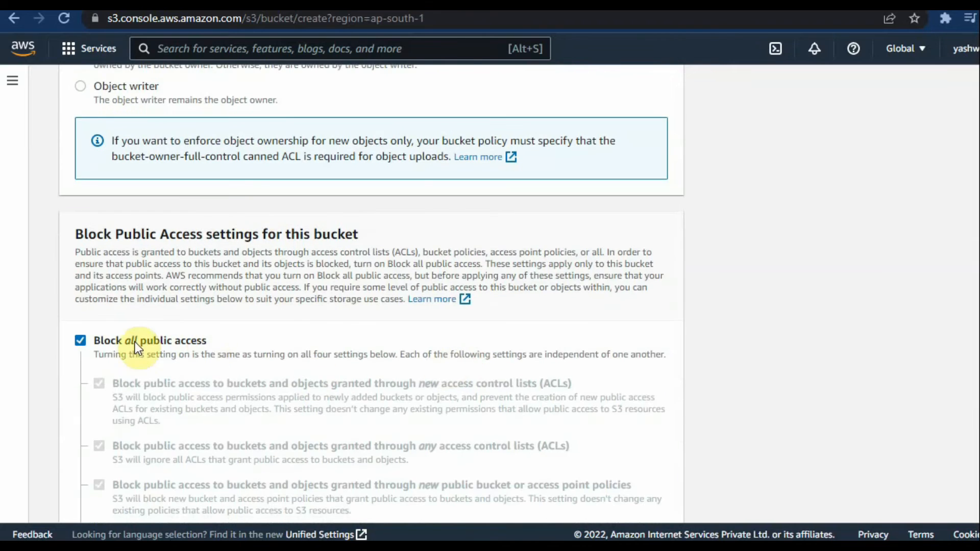
{"action": "scroll", "coordinate": [248, 337], "scroll_direction": "down", "scroll_amount": 4}
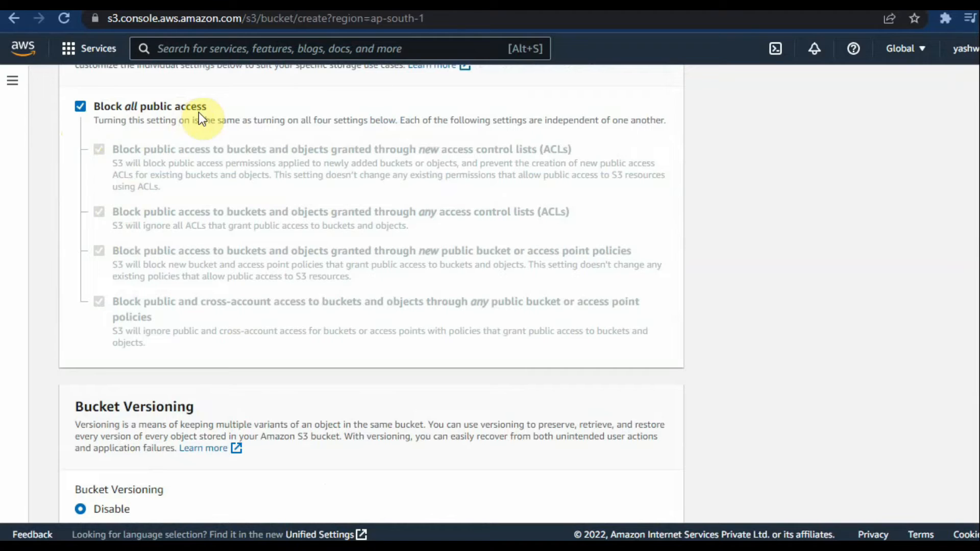
{"action": "left_click", "coordinate": [80, 106]}
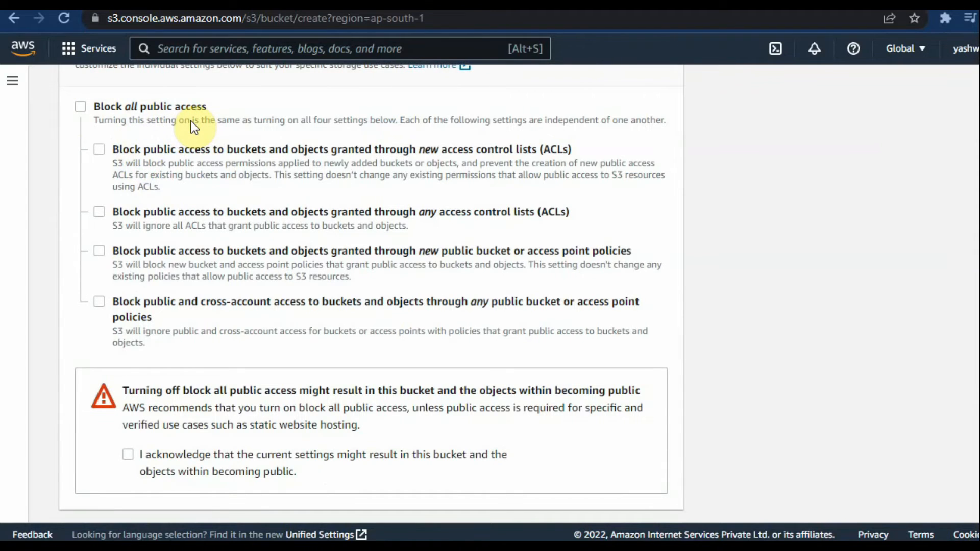
{"action": "scroll", "coordinate": [260, 349], "scroll_direction": "down", "scroll_amount": 5}
{"action": "left_click", "coordinate": [125, 221]}
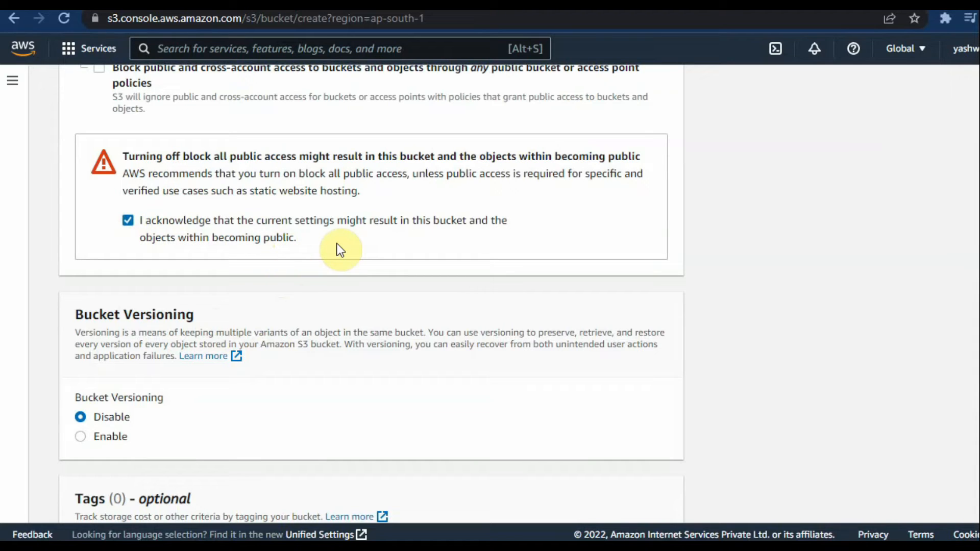
Step: Expand the advanced settings and try to create the bucket with versioning, encryption and Object Lock left disabled
{"action": "scroll", "coordinate": [332, 267], "scroll_direction": "down", "scroll_amount": 6}
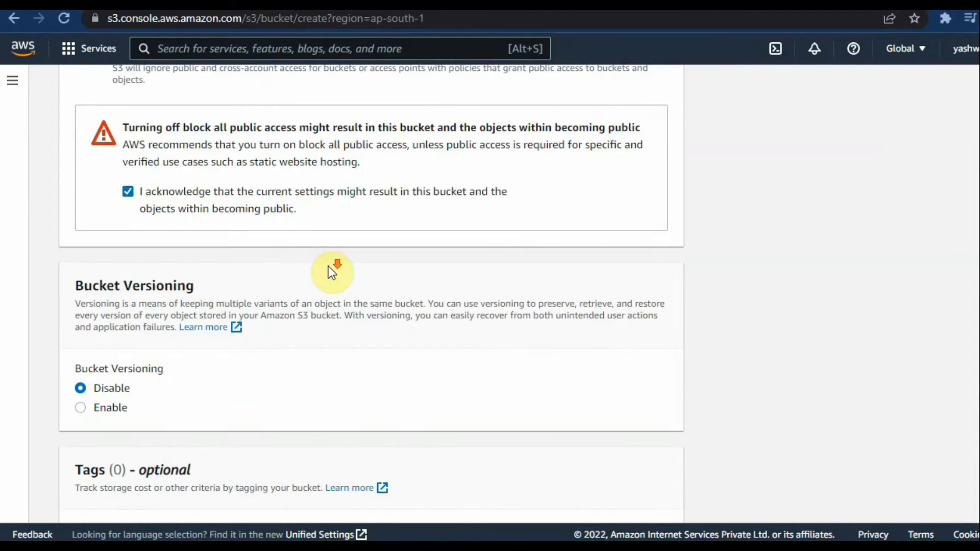
{"action": "scroll", "coordinate": [233, 360], "scroll_direction": "down", "scroll_amount": 3}
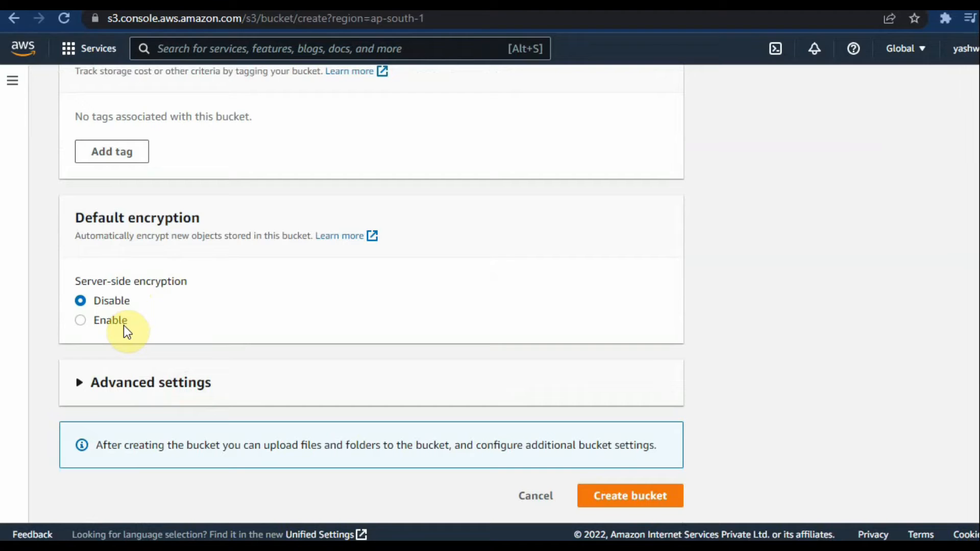
{"action": "left_click", "coordinate": [186, 382]}
{"action": "scroll", "coordinate": [203, 350], "scroll_direction": "down", "scroll_amount": 1}
{"action": "scroll", "coordinate": [203, 351], "scroll_direction": "down", "scroll_amount": 4}
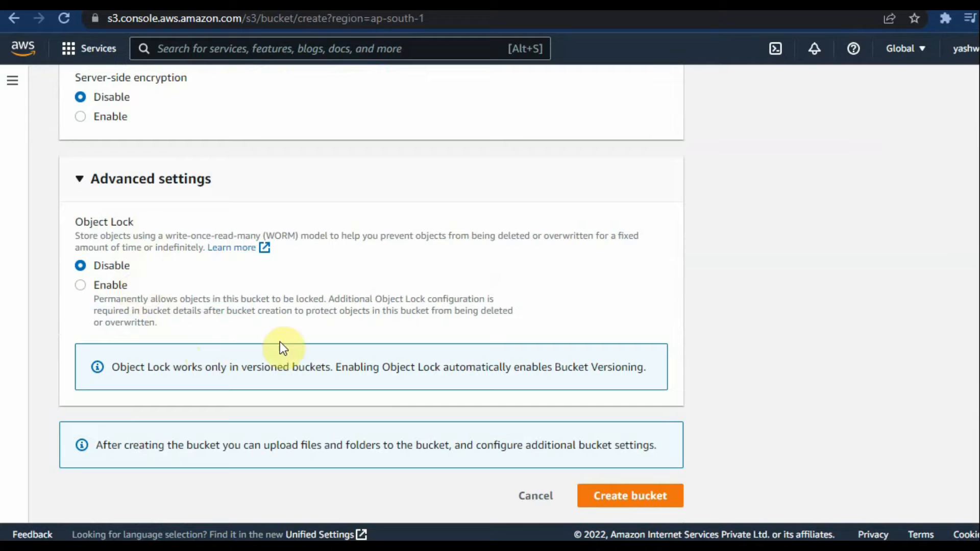
{"action": "left_click", "coordinate": [625, 500]}
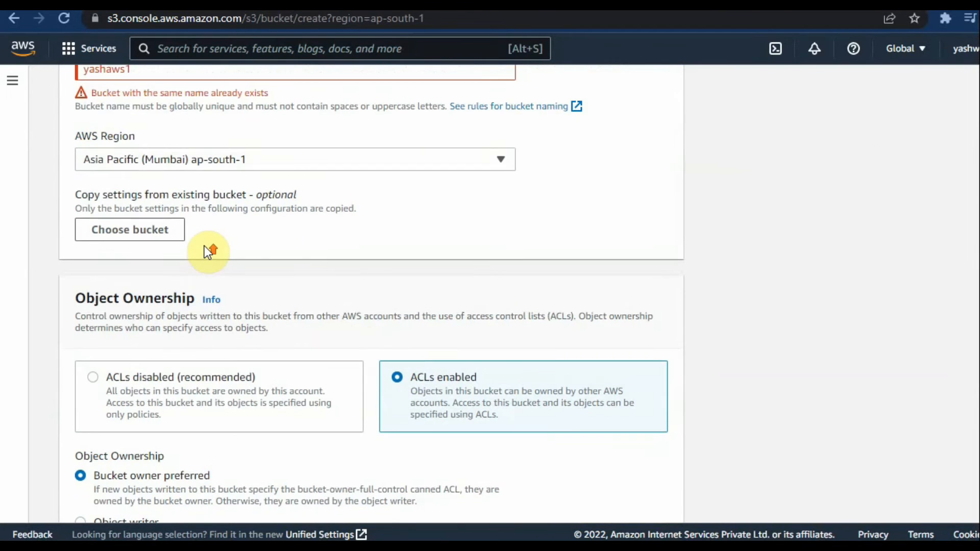
Step: Replace the bucket name with yptech2
{"action": "scroll", "coordinate": [204, 247], "scroll_direction": "up", "scroll_amount": 3}
{"action": "left_click", "coordinate": [185, 220]}
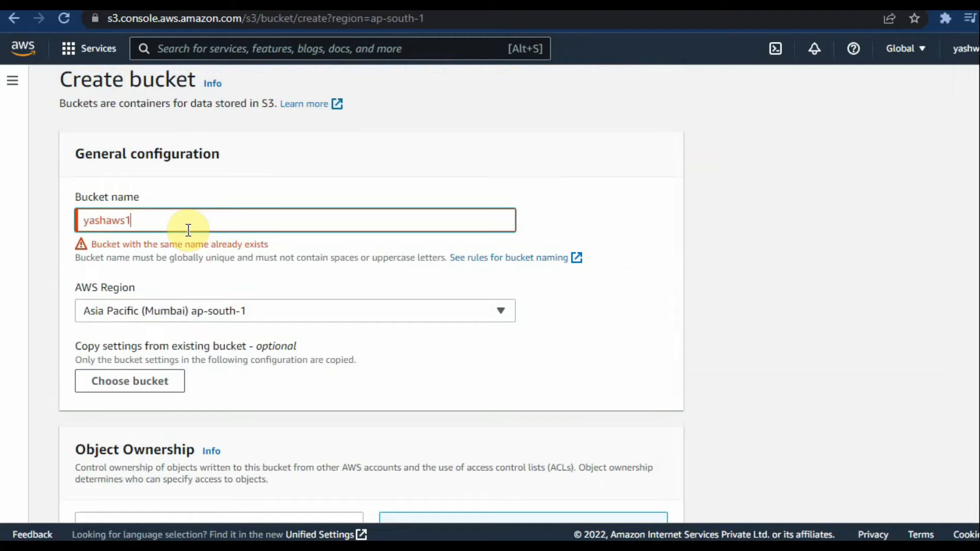
{"action": "key", "text": "BackSpace"}
{"action": "key", "text": "BackSpace"}
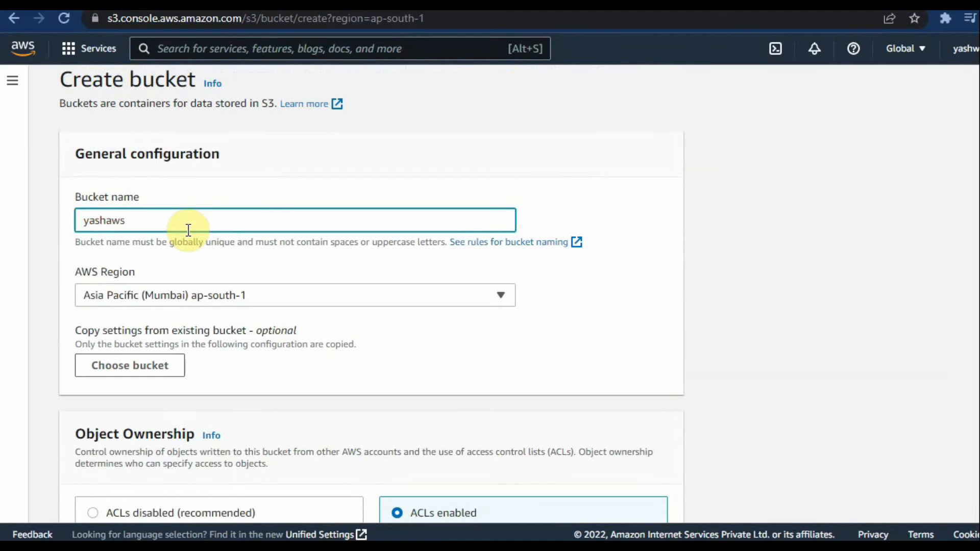
{"action": "key", "text": "BackSpace"}
{"action": "key", "text": "BackSpace"}
{"action": "key", "text": "BackSpace"}
{"action": "key", "text": "BackSpace"}
{"action": "key", "text": "BackSpace"}
{"action": "key", "text": "BackSpace"}
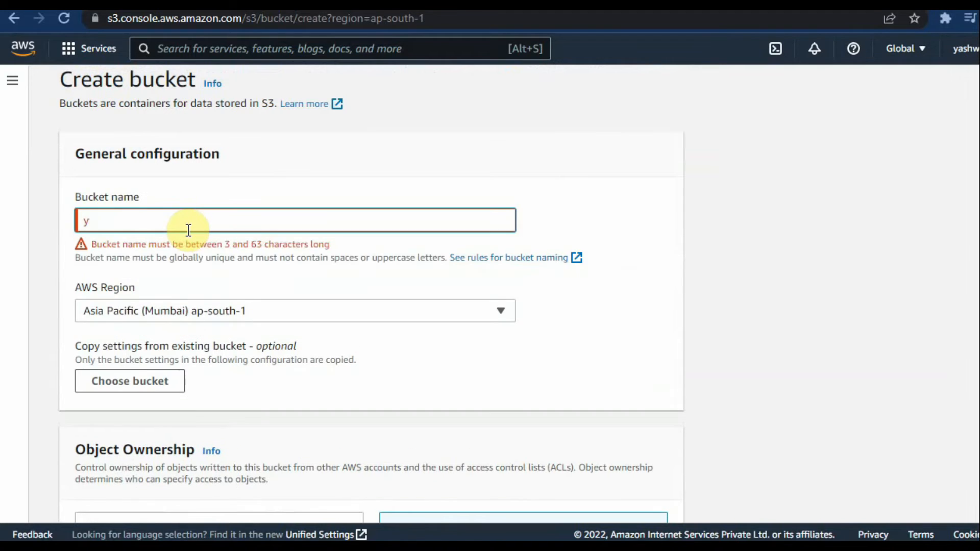
{"action": "type", "text": "ypte"}
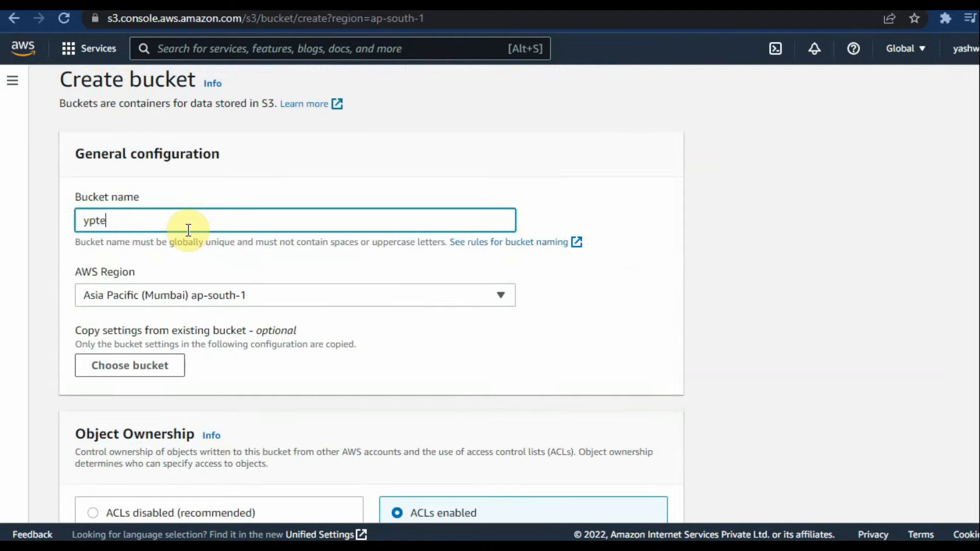
{"action": "type", "text": "ch2"}
Step: Create the yptech2 bucket with the remaining settings left as configured
{"action": "left_click", "coordinate": [611, 355]}
{"action": "scroll", "coordinate": [441, 387], "scroll_direction": "down", "scroll_amount": 20}
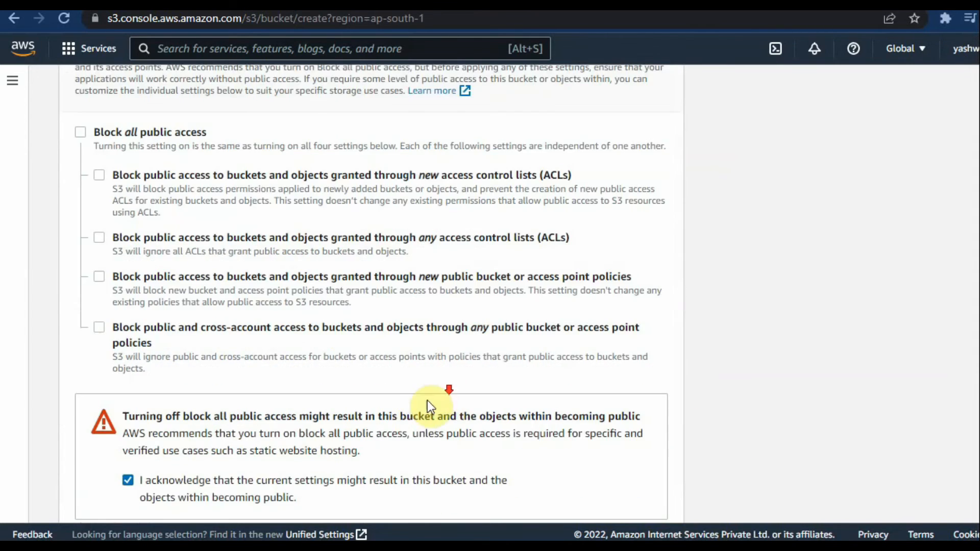
{"action": "scroll", "coordinate": [412, 461], "scroll_direction": "down", "scroll_amount": 3}
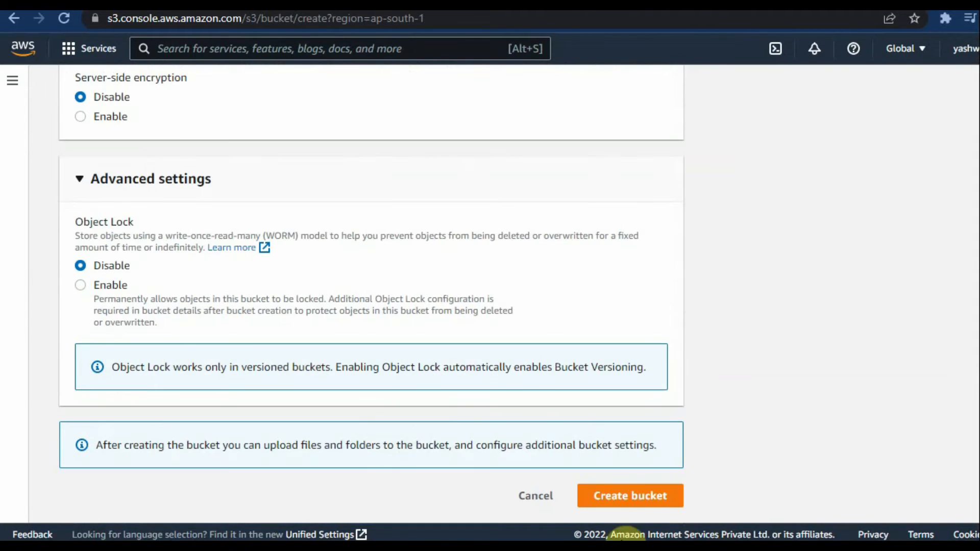
{"action": "left_click", "coordinate": [649, 502]}
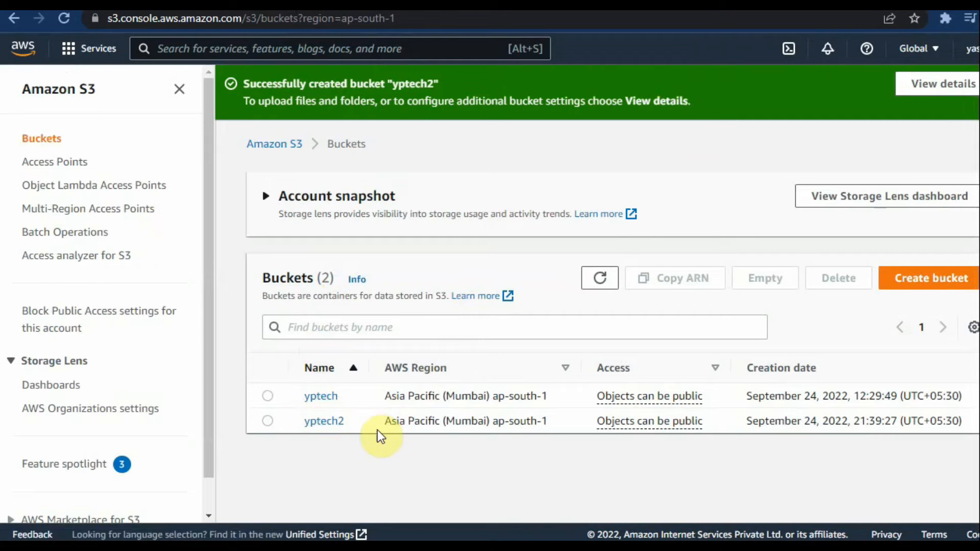
Step: Start an upload to the yptech2 bucket and add the index file from the cloudfirestore_CRUD_HTML-main folder in Downloads
{"action": "left_click", "coordinate": [317, 423]}
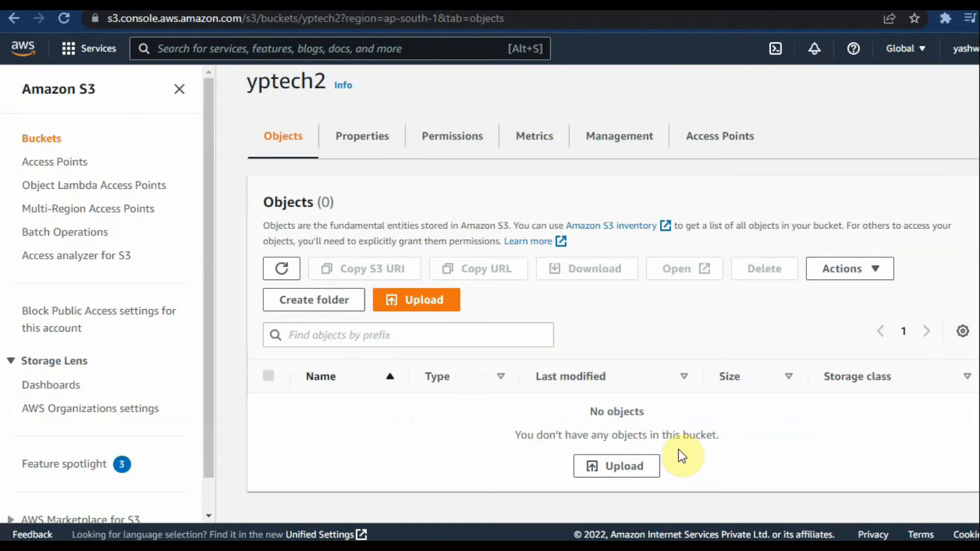
{"action": "left_click", "coordinate": [651, 466]}
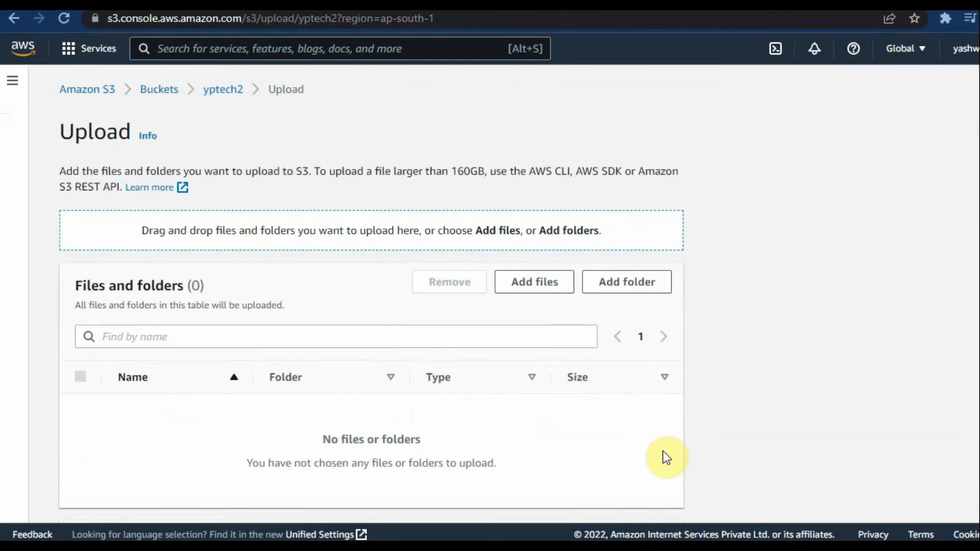
{"action": "left_click", "coordinate": [523, 294]}
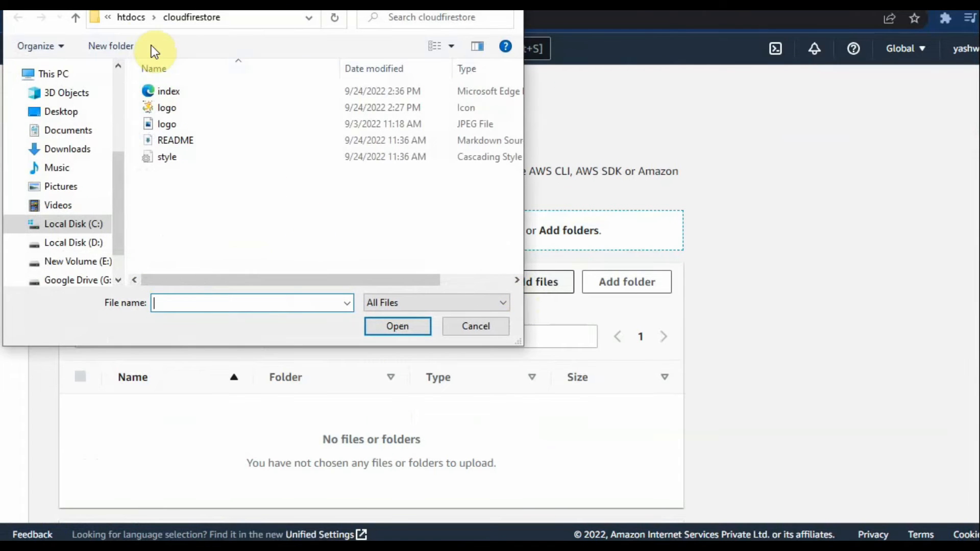
{"action": "left_click", "coordinate": [77, 149]}
{"action": "scroll", "coordinate": [302, 212], "scroll_direction": "down", "scroll_amount": 5}
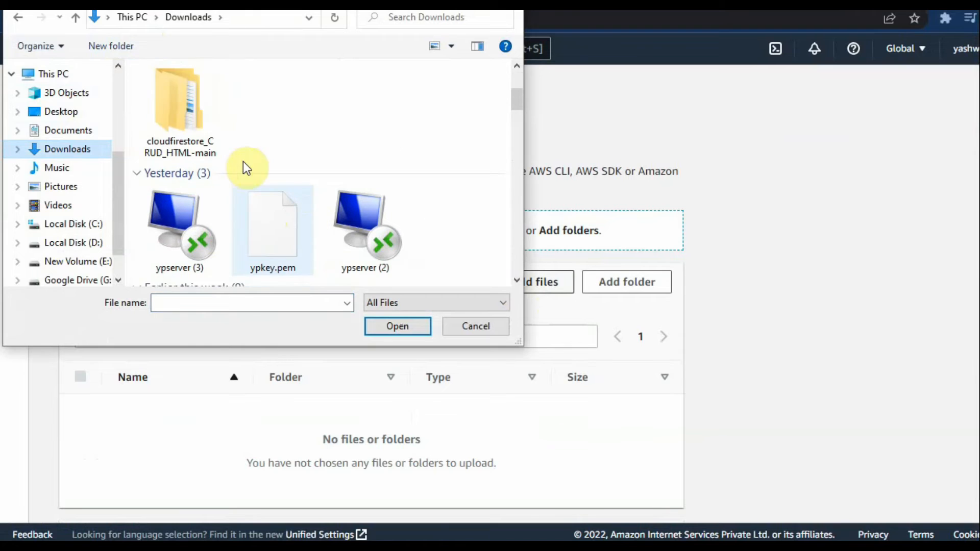
{"action": "double_click", "coordinate": [209, 129]}
{"action": "double_click", "coordinate": [187, 91]}
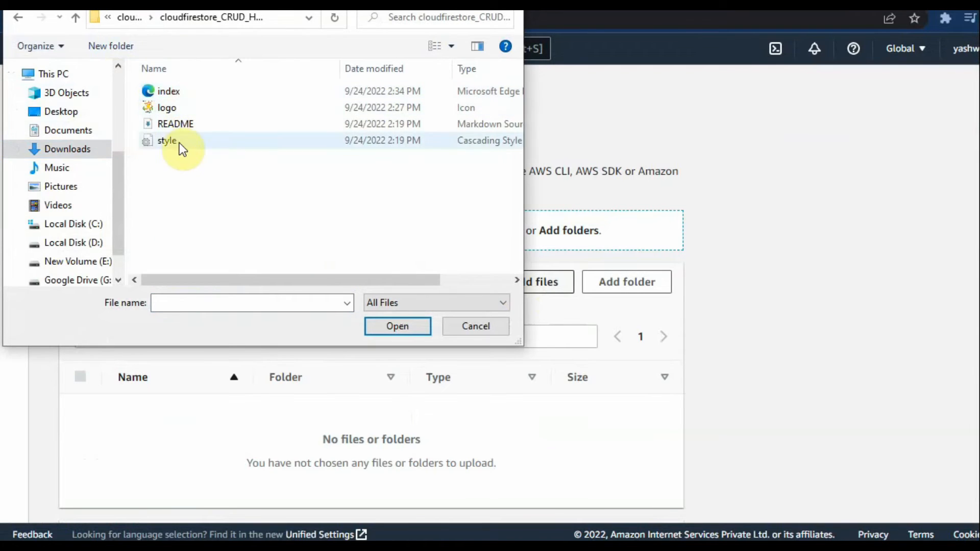
{"action": "double_click", "coordinate": [179, 95]}
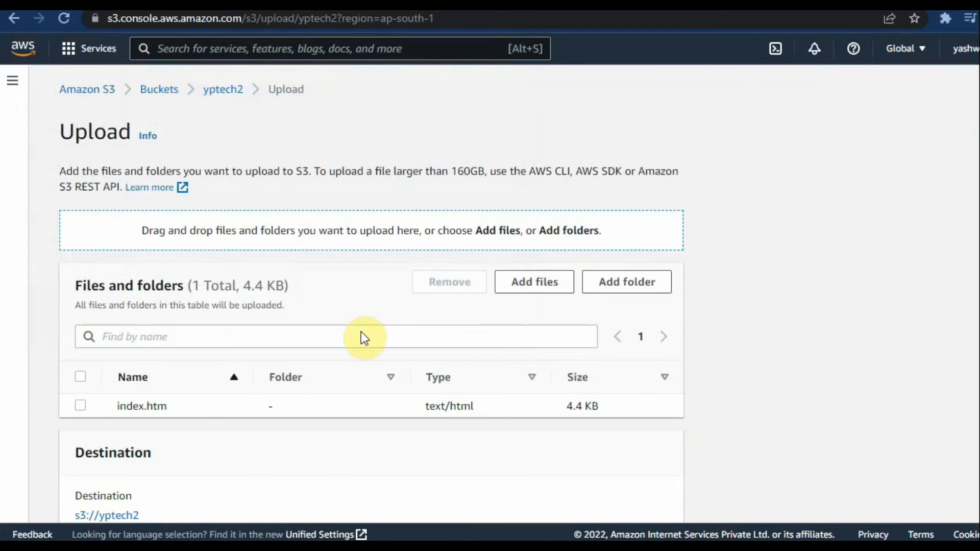
Step: Add the style.css file from the same folder to the upload list
{"action": "scroll", "coordinate": [361, 337], "scroll_direction": "down", "scroll_amount": 2}
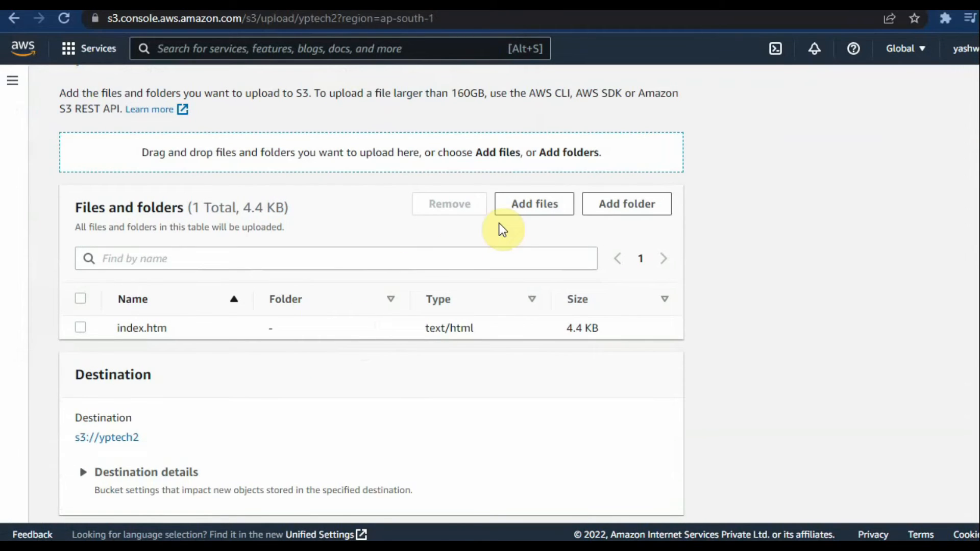
{"action": "left_click", "coordinate": [532, 212]}
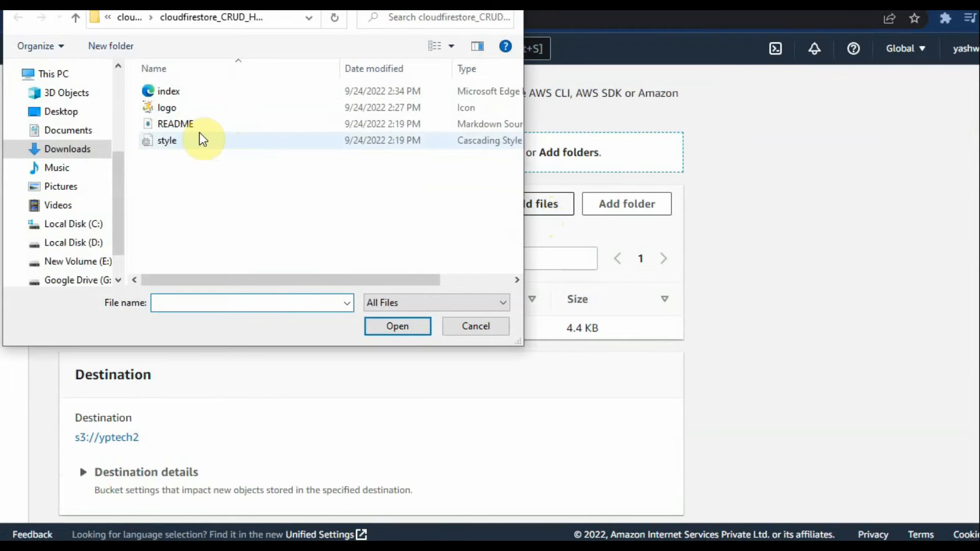
{"action": "double_click", "coordinate": [166, 145]}
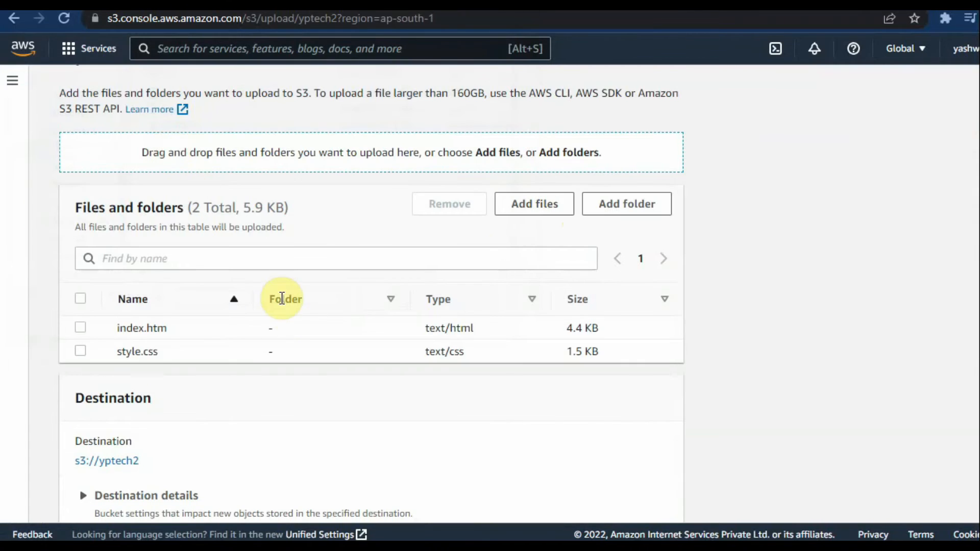
Step: Upload the index and style files to s3://yptech2 and review the upload status of both files
{"action": "scroll", "coordinate": [290, 311], "scroll_direction": "down", "scroll_amount": 3}
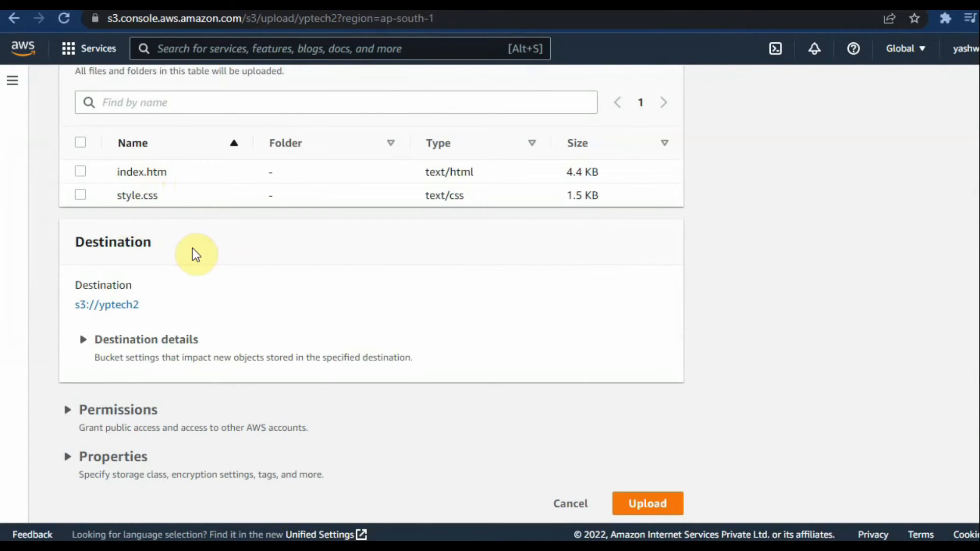
{"action": "scroll", "coordinate": [269, 291], "scroll_direction": "up", "scroll_amount": 5}
{"action": "scroll", "coordinate": [388, 343], "scroll_direction": "down", "scroll_amount": 5}
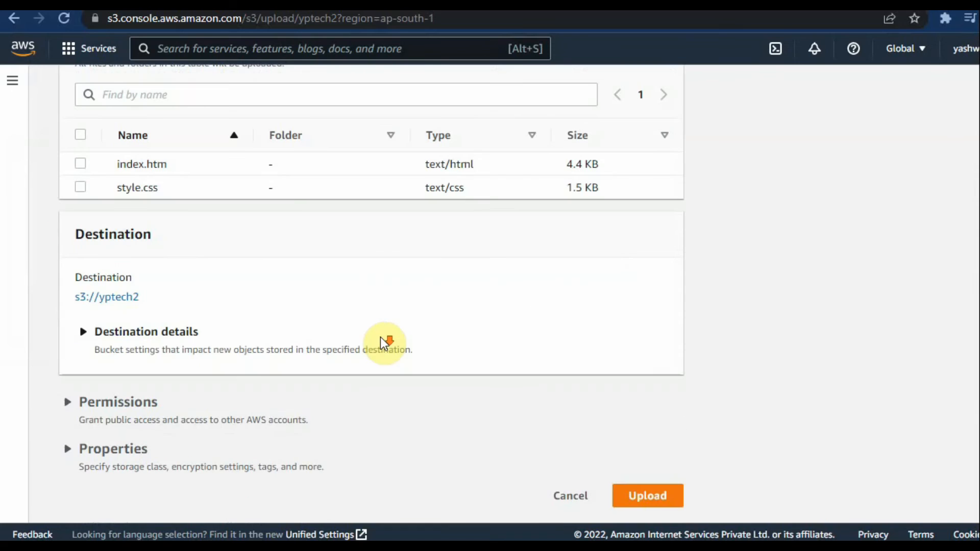
{"action": "left_click", "coordinate": [645, 497]}
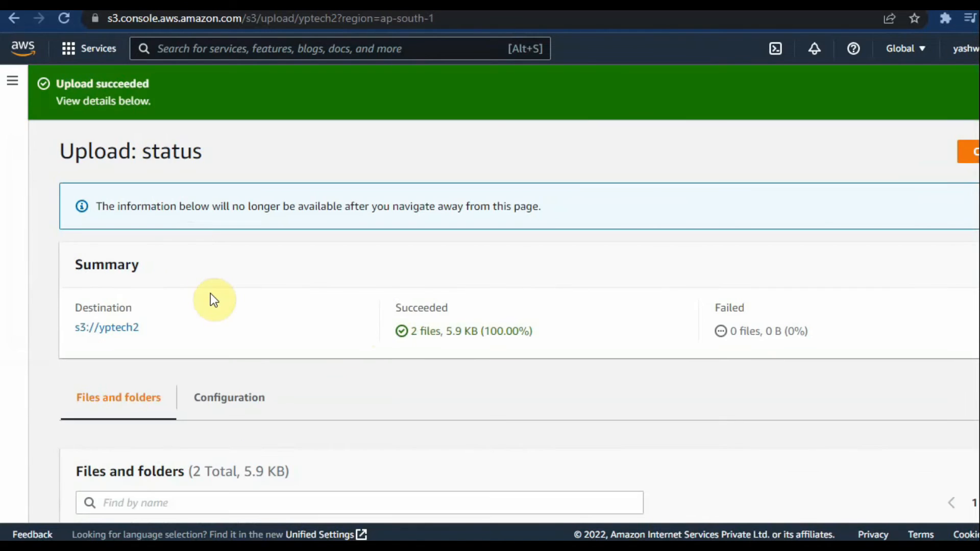
{"action": "scroll", "coordinate": [214, 298], "scroll_direction": "down", "scroll_amount": 3}
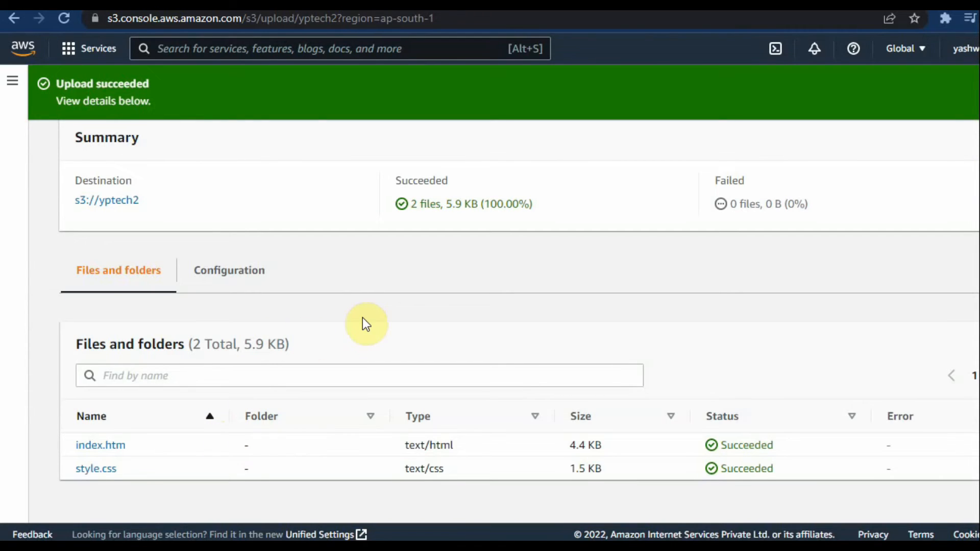
Step: Make the index.htm and style.css objects in the yptech2 bucket public using ACL and close the status report
{"action": "scroll", "coordinate": [333, 247], "scroll_direction": "up", "scroll_amount": 3}
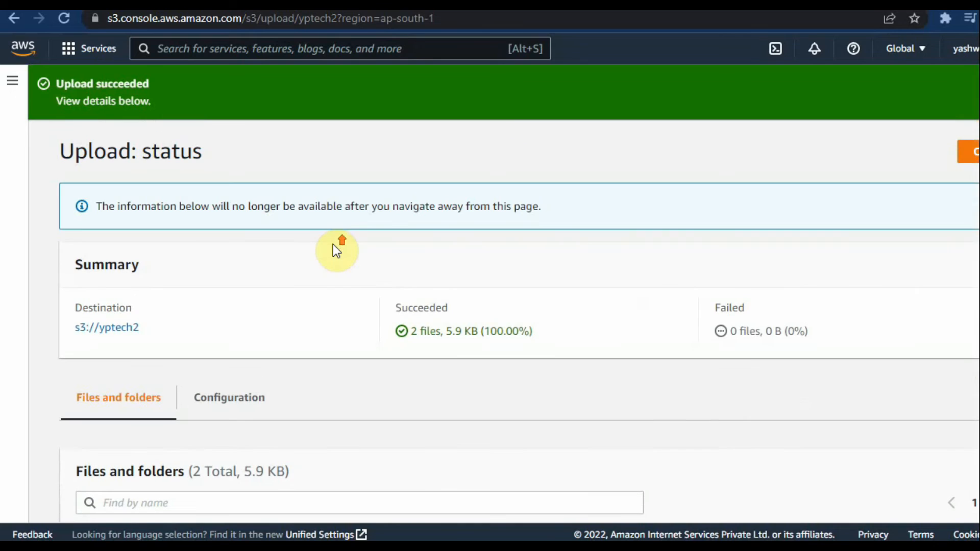
{"action": "left_click", "coordinate": [969, 162]}
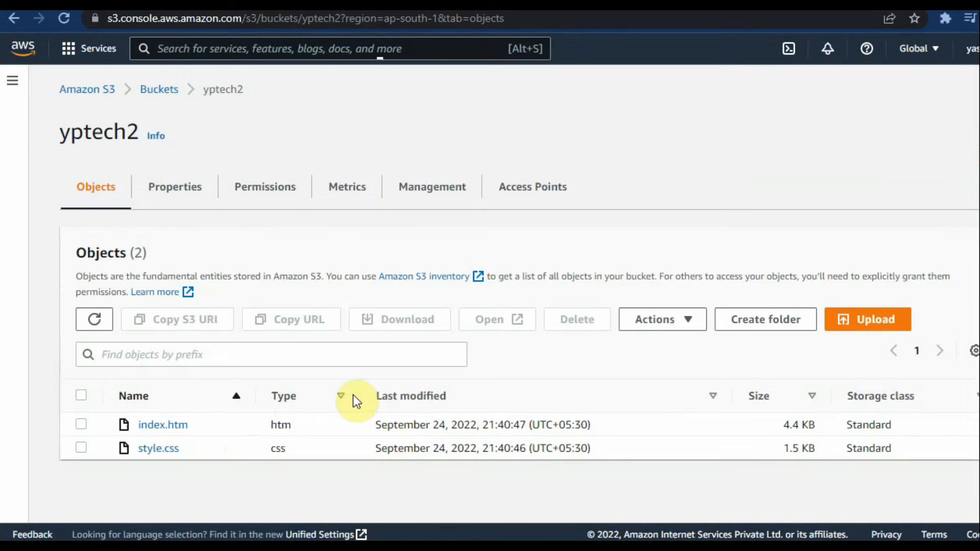
{"action": "left_click", "coordinate": [81, 395]}
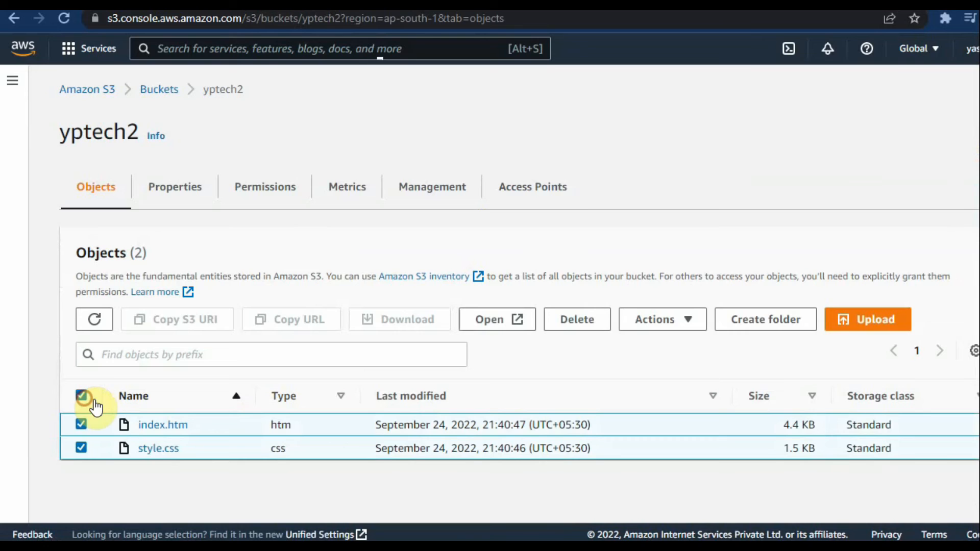
{"action": "left_click", "coordinate": [658, 321]}
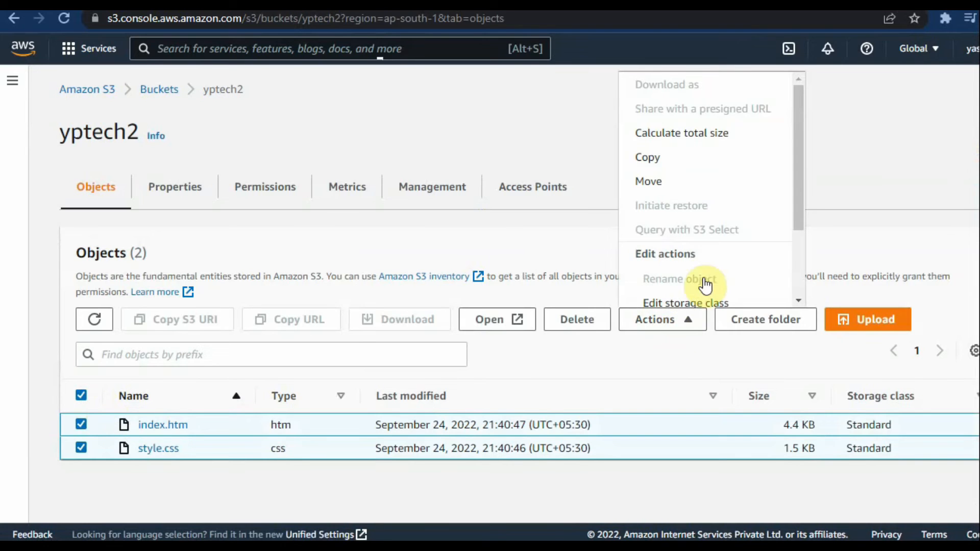
{"action": "scroll", "coordinate": [704, 278], "scroll_direction": "down", "scroll_amount": 3}
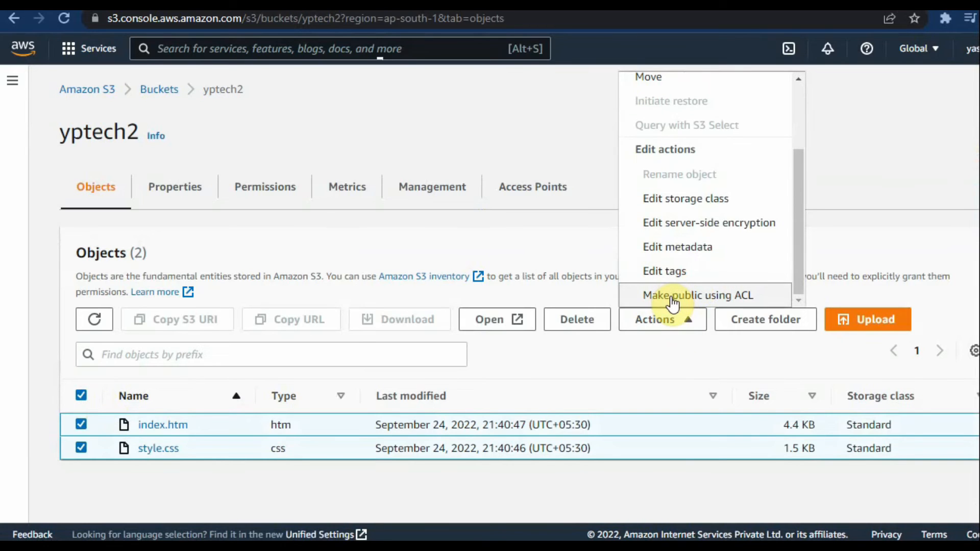
{"action": "left_click", "coordinate": [734, 300]}
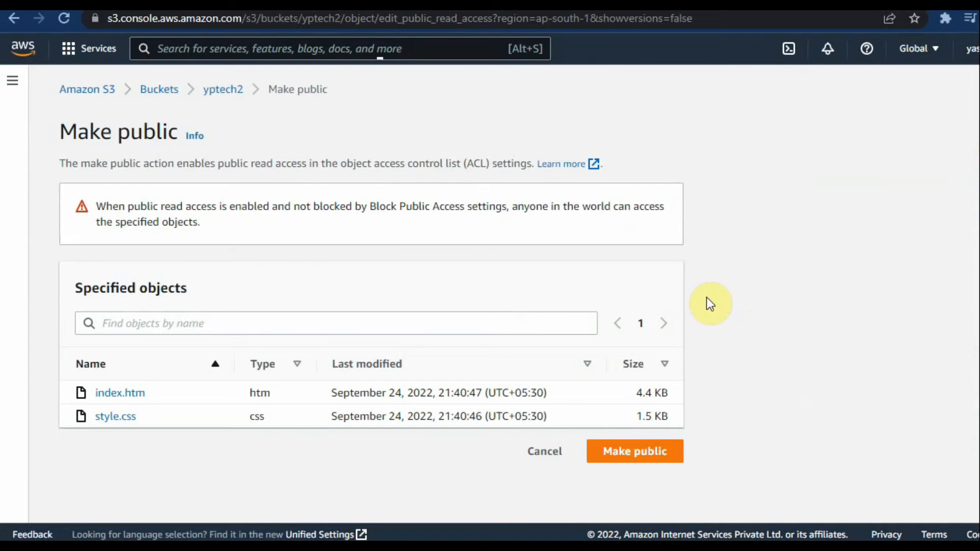
{"action": "left_click", "coordinate": [610, 452]}
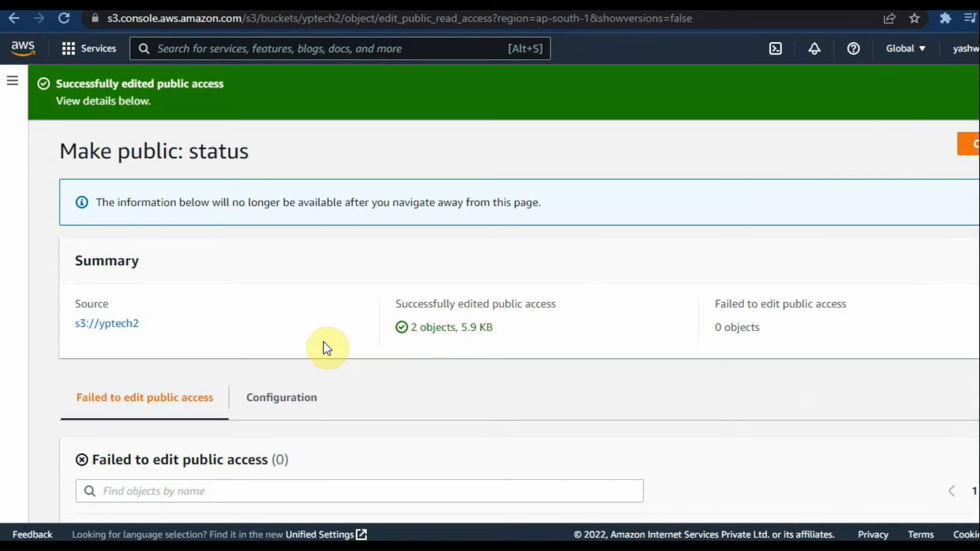
{"action": "scroll", "coordinate": [341, 360], "scroll_direction": "down", "scroll_amount": 2}
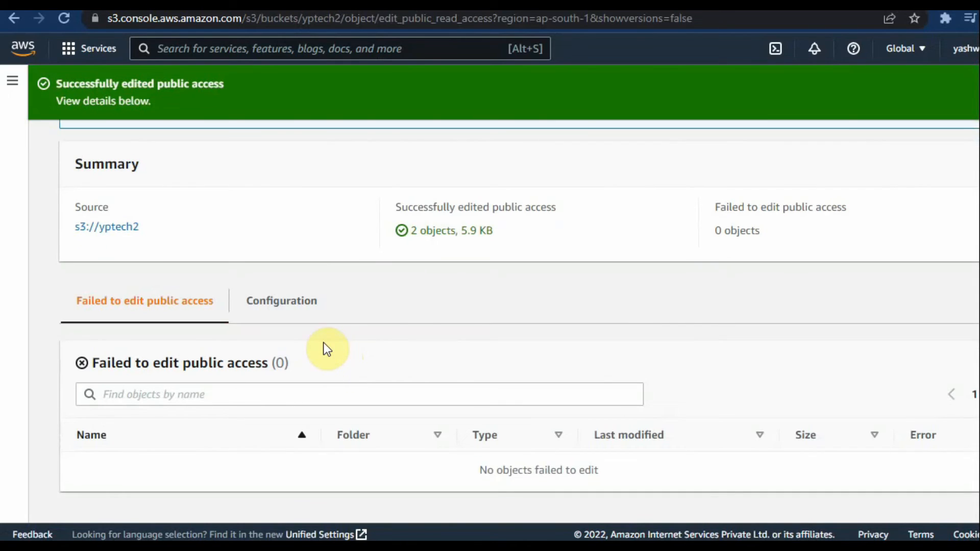
{"action": "scroll", "coordinate": [324, 346], "scroll_direction": "up", "scroll_amount": 2}
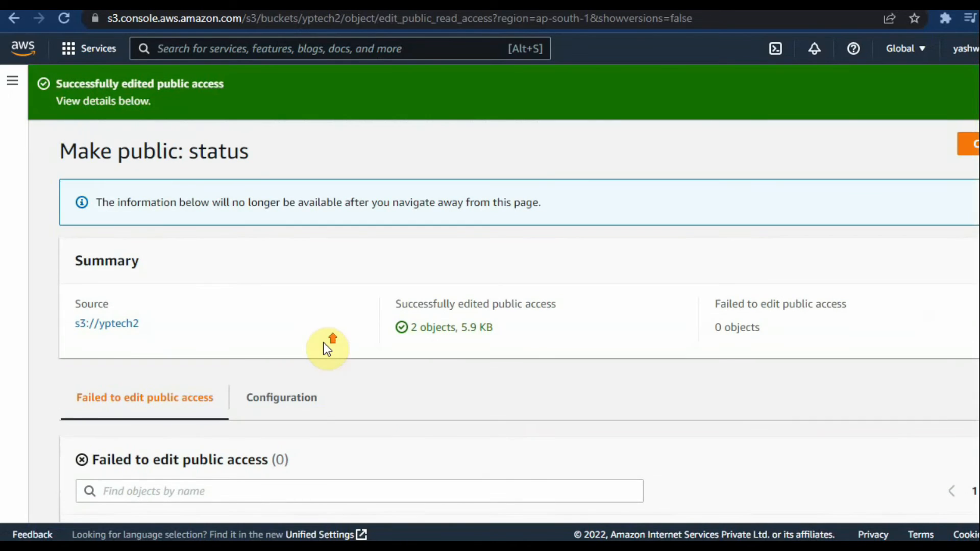
{"action": "left_click", "coordinate": [973, 149]}
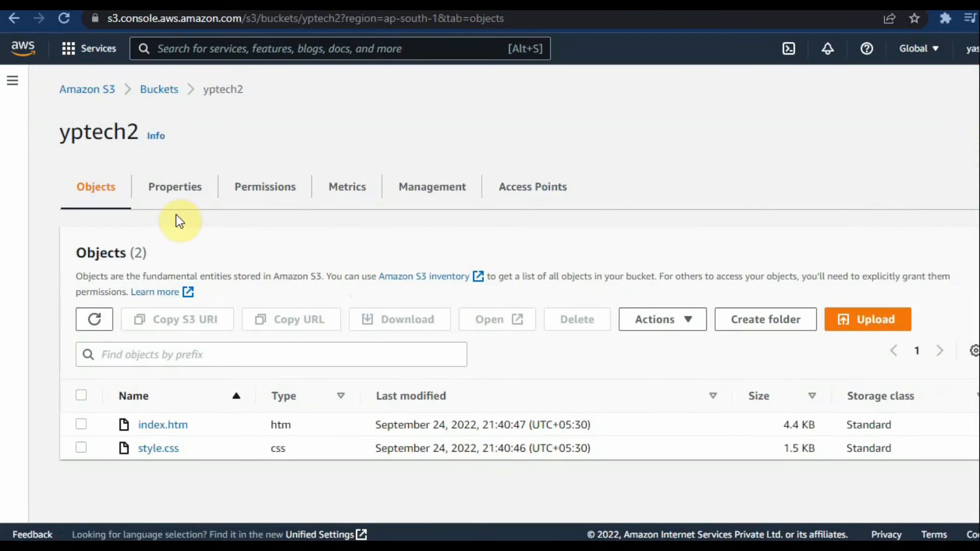
Step: Open the static website hosting settings in the yptech2 bucket's properties and enable static website hosting
{"action": "left_click", "coordinate": [192, 201]}
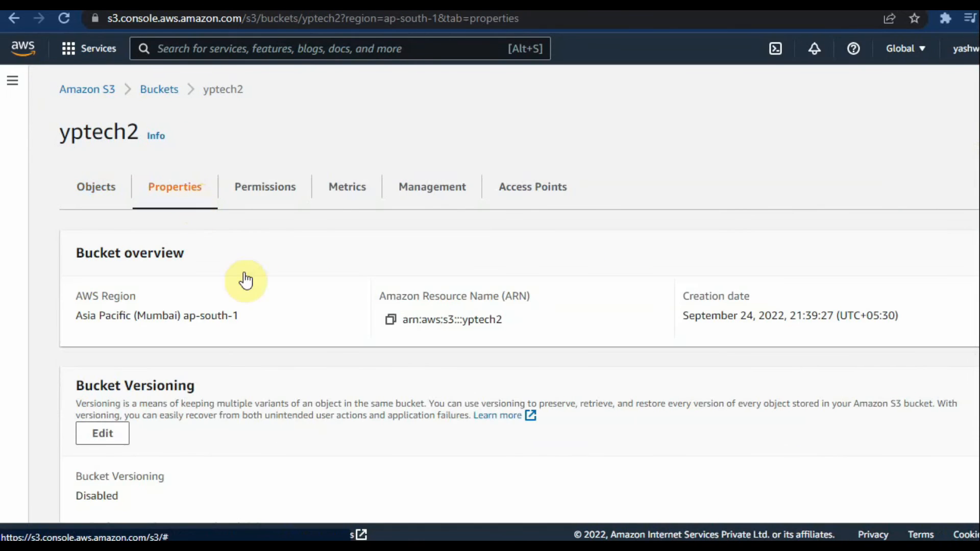
{"action": "scroll", "coordinate": [256, 372], "scroll_direction": "down", "scroll_amount": 10}
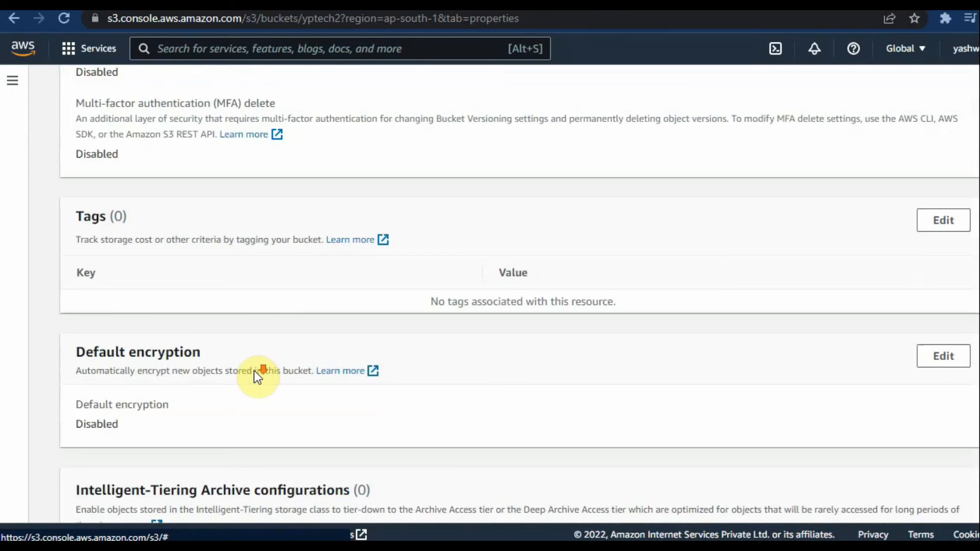
{"action": "scroll", "coordinate": [256, 376], "scroll_direction": "down", "scroll_amount": 6}
{"action": "scroll", "coordinate": [258, 378], "scroll_direction": "down", "scroll_amount": 17}
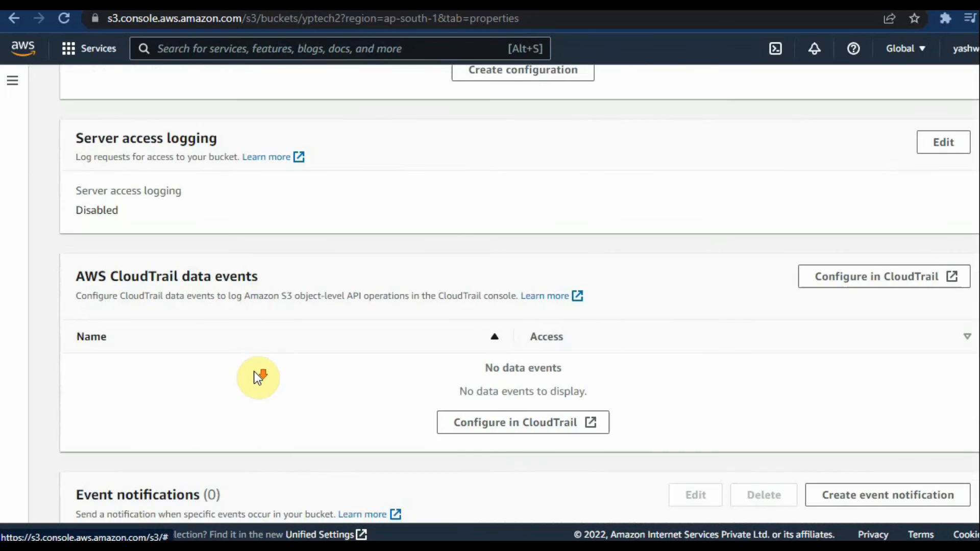
{"action": "scroll", "coordinate": [258, 377], "scroll_direction": "down", "scroll_amount": 4}
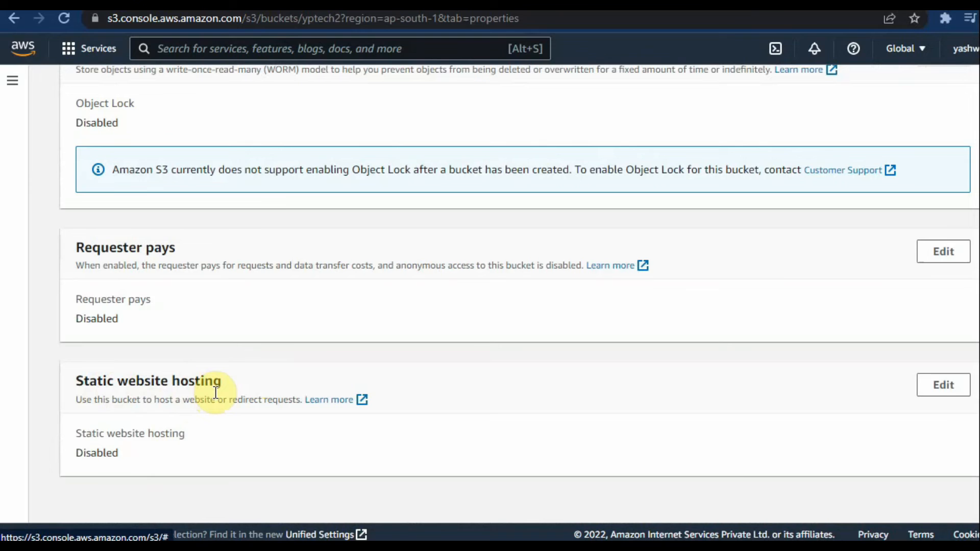
{"action": "left_click", "coordinate": [940, 386]}
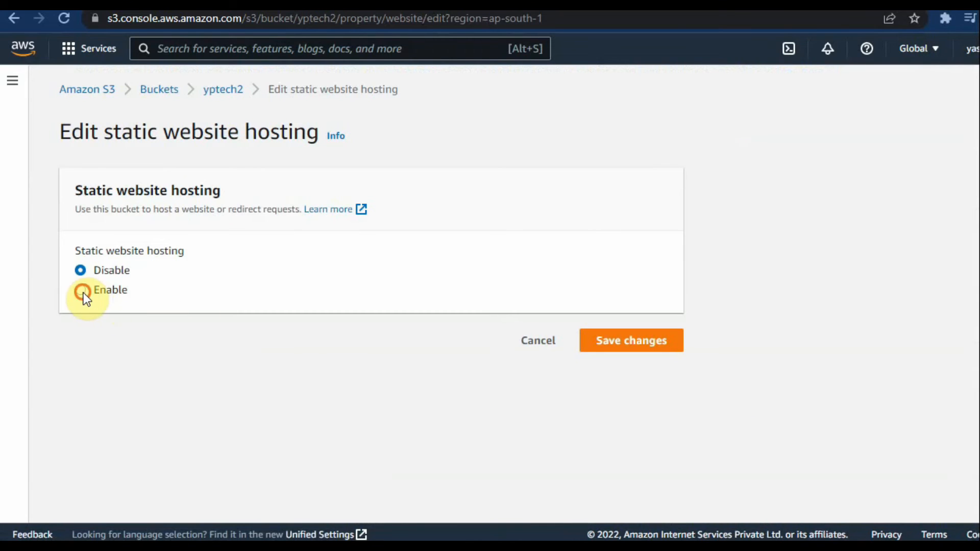
{"action": "left_click", "coordinate": [83, 291]}
Step: Specify index.htm as the index document of the static website
{"action": "scroll", "coordinate": [333, 367], "scroll_direction": "down", "scroll_amount": 5}
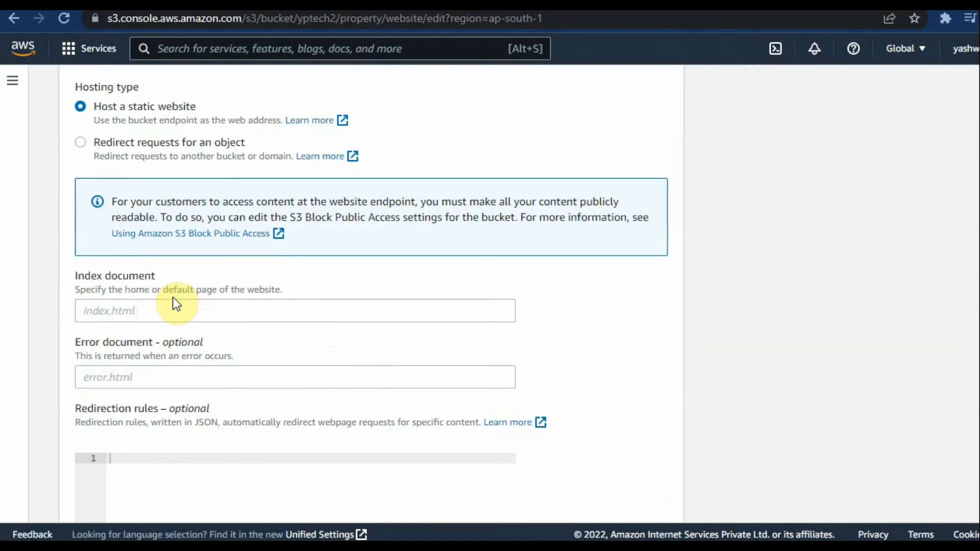
{"action": "left_click", "coordinate": [173, 311]}
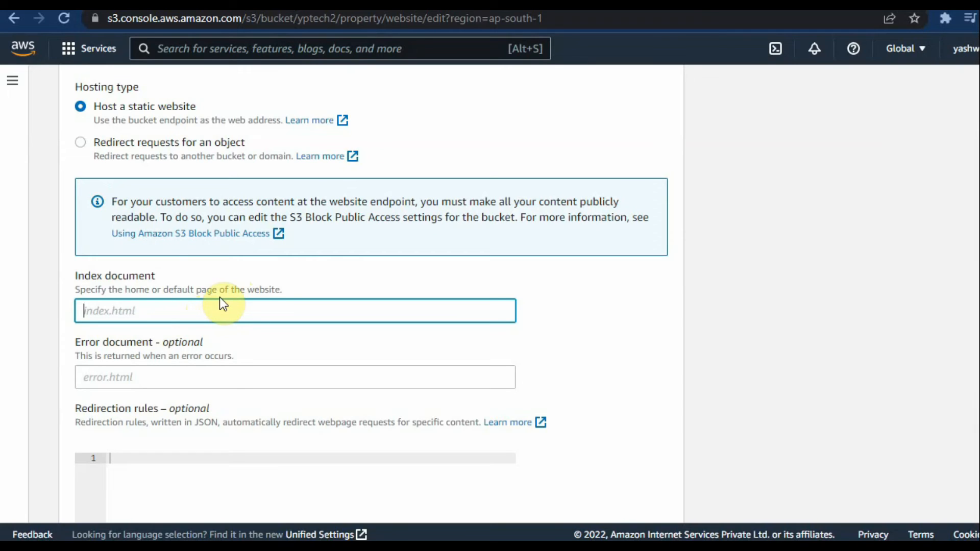
{"action": "type", "text": "index.htm"}
{"action": "left_click", "coordinate": [266, 339]}
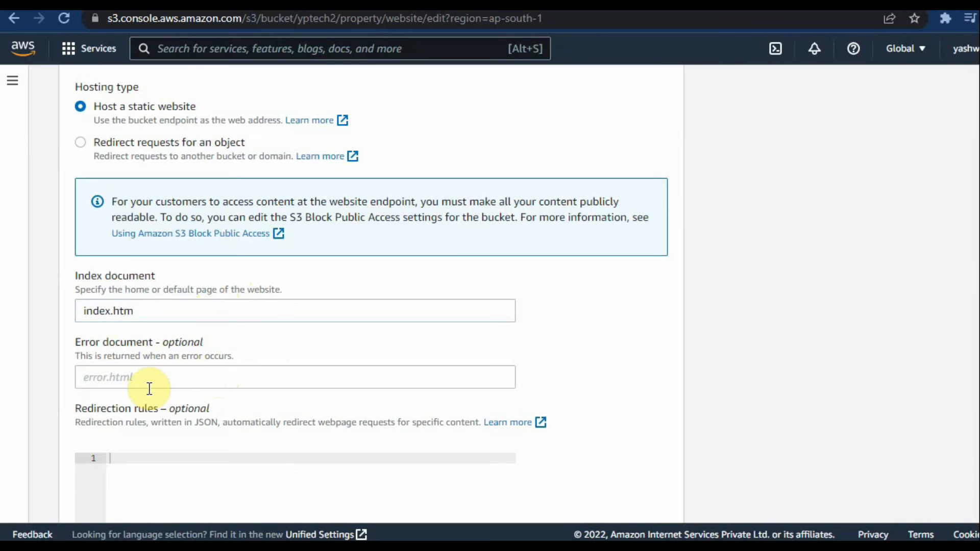
Step: Review the static website hosting settings and save them with the error document and redirection rules left empty
{"action": "scroll", "coordinate": [149, 389], "scroll_direction": "down", "scroll_amount": 3}
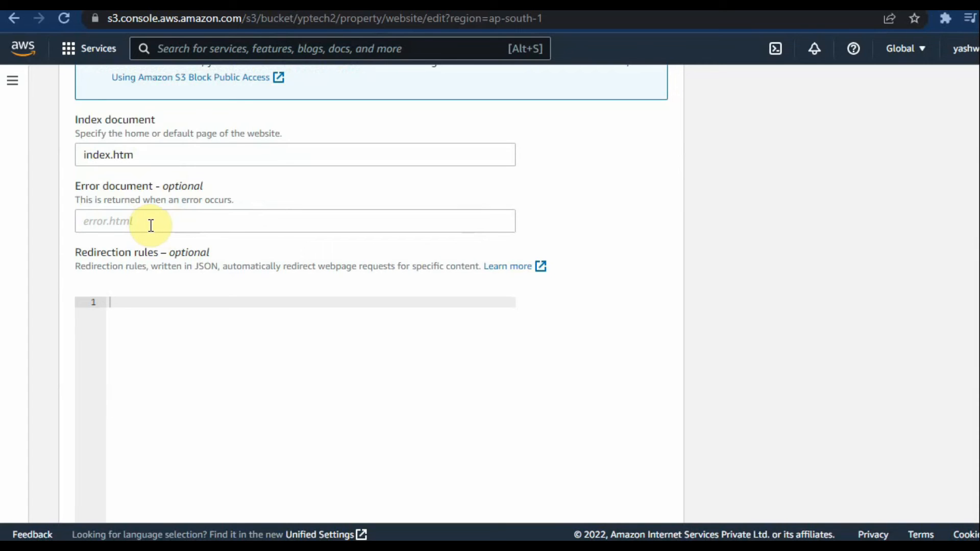
{"action": "scroll", "coordinate": [216, 271], "scroll_direction": "down", "scroll_amount": 3}
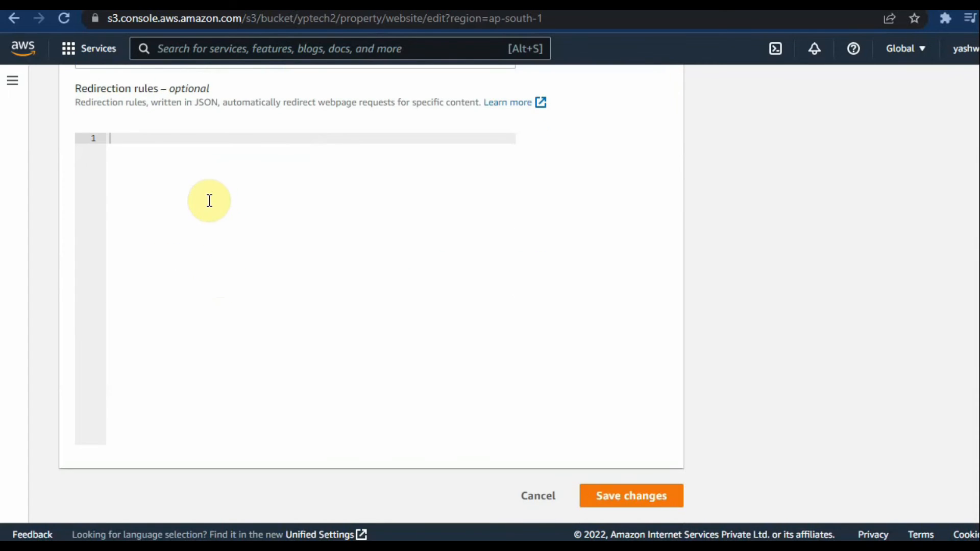
{"action": "scroll", "coordinate": [210, 200], "scroll_direction": "up", "scroll_amount": 3}
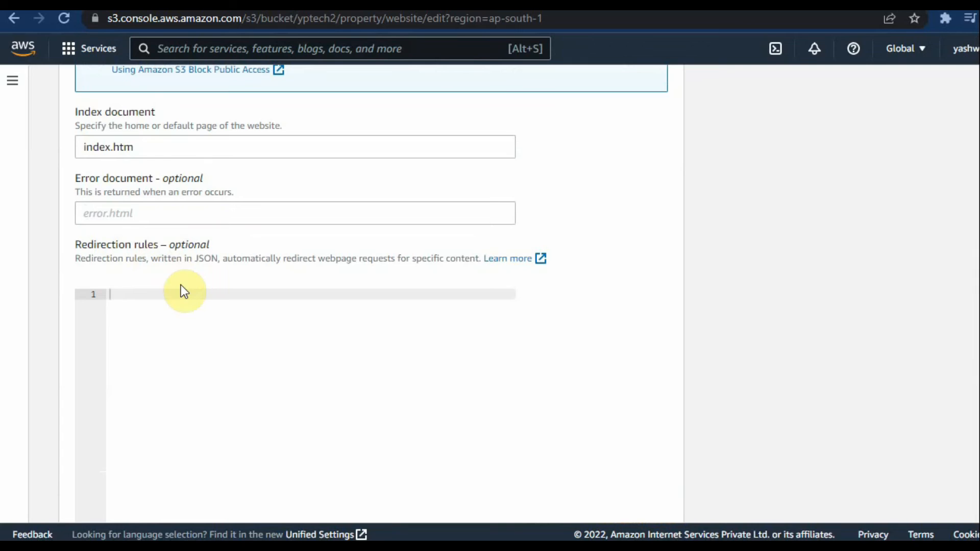
{"action": "scroll", "coordinate": [198, 382], "scroll_direction": "down", "scroll_amount": 3}
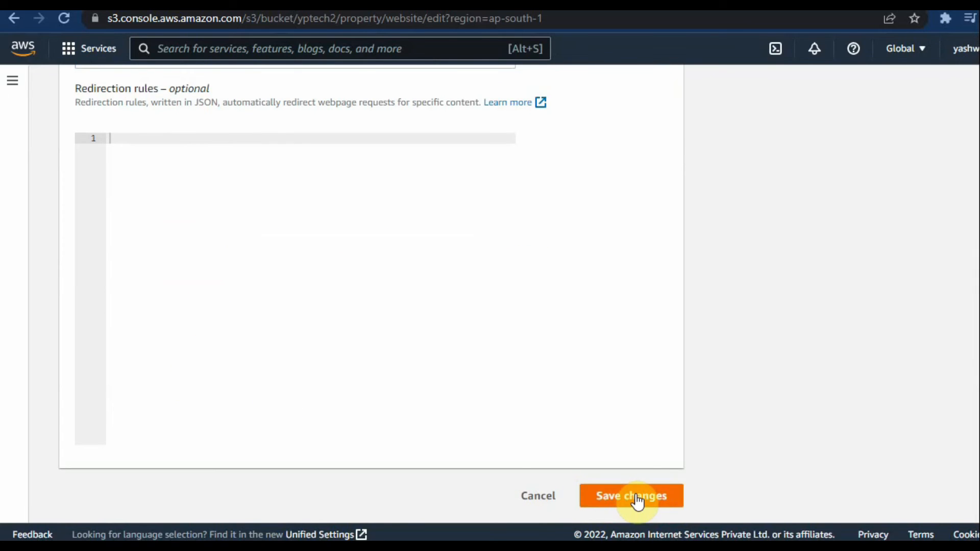
{"action": "scroll", "coordinate": [637, 502], "scroll_direction": "up", "scroll_amount": 10}
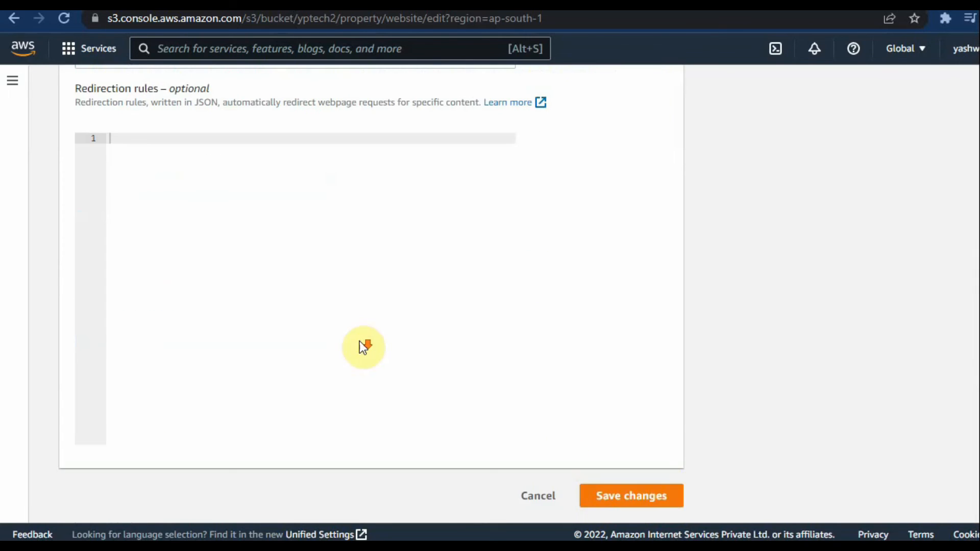
{"action": "scroll", "coordinate": [265, 267], "scroll_direction": "up", "scroll_amount": 4}
{"action": "scroll", "coordinate": [117, 321], "scroll_direction": "up", "scroll_amount": 3}
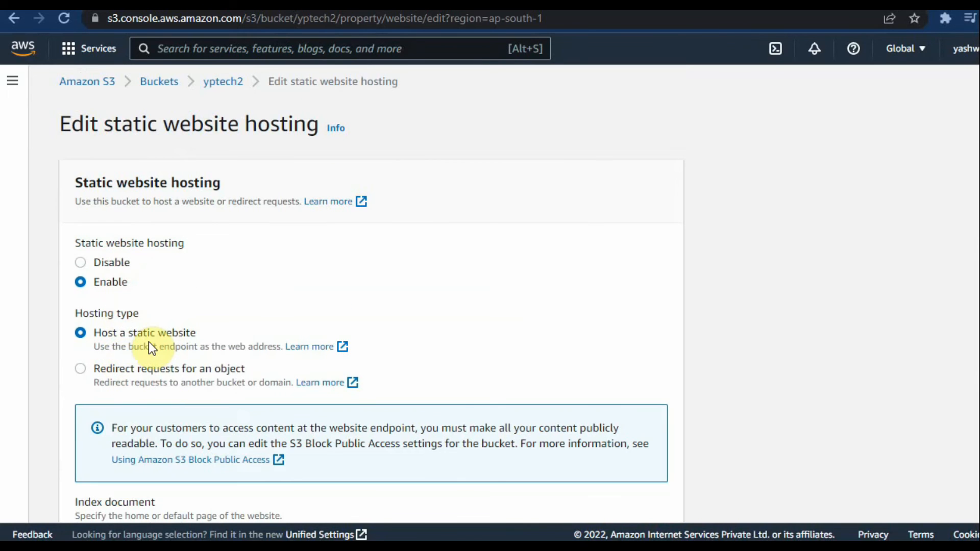
{"action": "scroll", "coordinate": [446, 387], "scroll_direction": "down", "scroll_amount": 10}
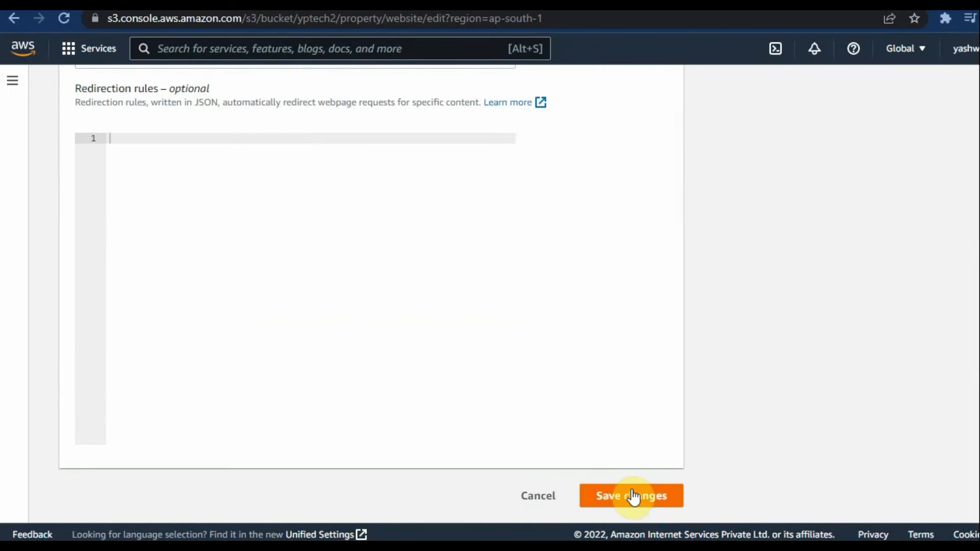
{"action": "left_click", "coordinate": [616, 493]}
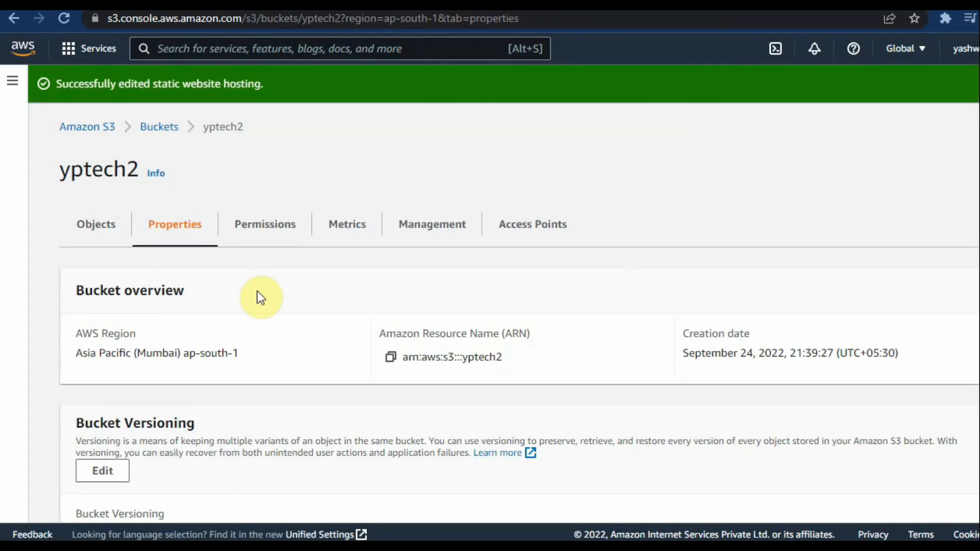
Step: Open the yptech2 bucket website endpoint from its static website hosting properties and check the hosted page against those settings
{"action": "left_click", "coordinate": [114, 225]}
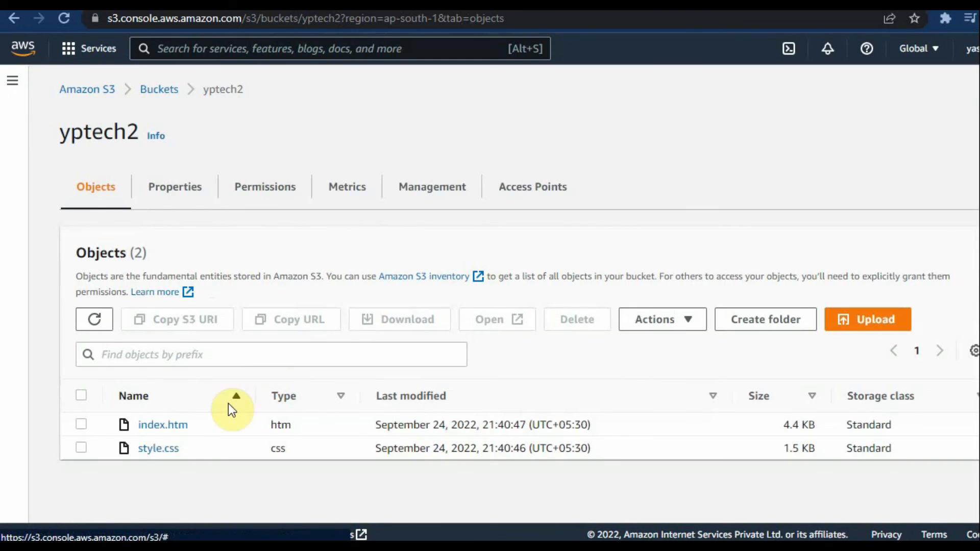
{"action": "left_click", "coordinate": [168, 190]}
{"action": "scroll", "coordinate": [272, 285], "scroll_direction": "down", "scroll_amount": 20}
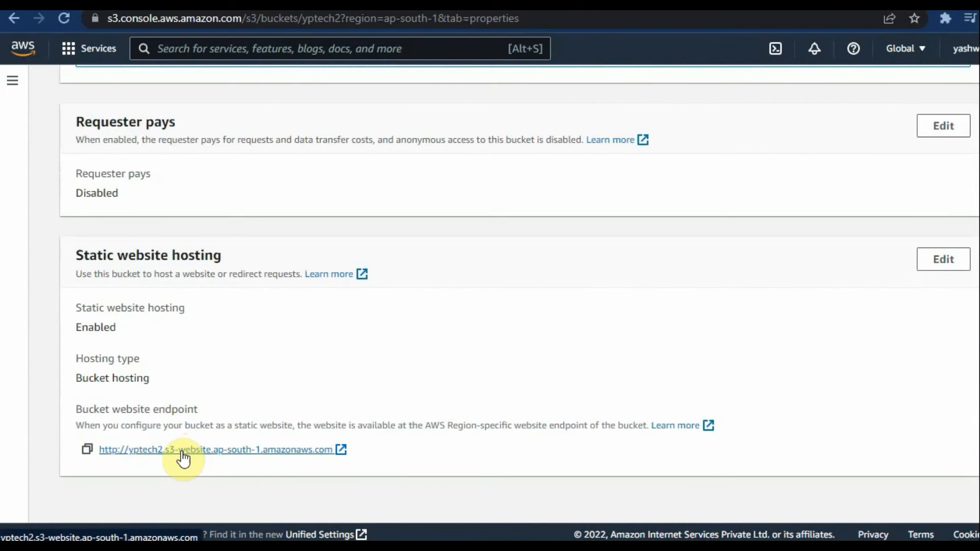
{"action": "left_click", "coordinate": [183, 455]}
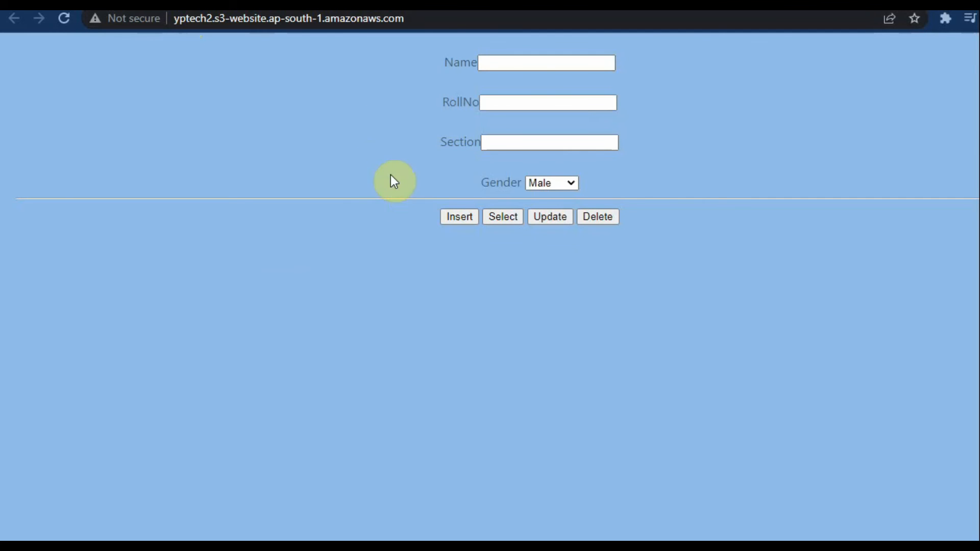
{"action": "left_click", "coordinate": [286, 2]}
{"action": "scroll", "coordinate": [234, 411], "scroll_direction": "down", "scroll_amount": 1}
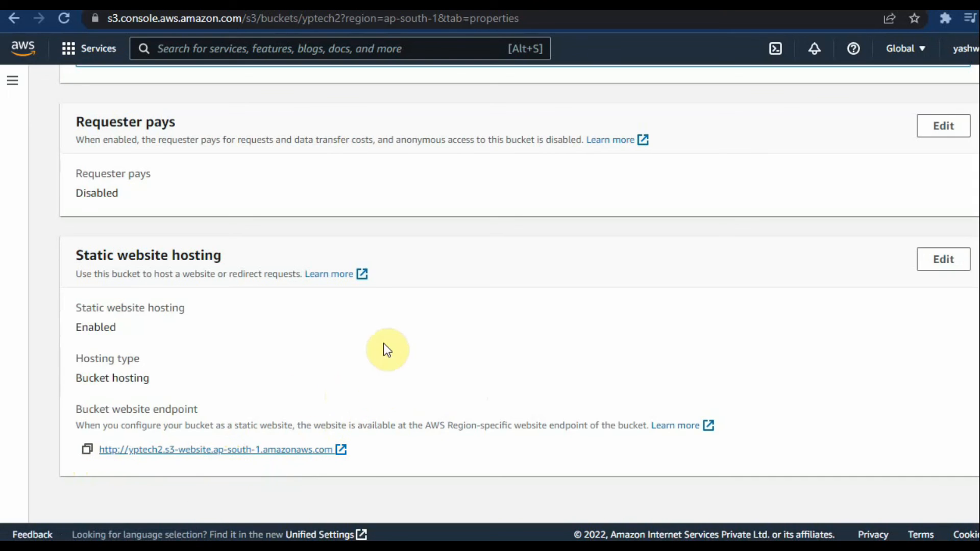
{"action": "left_click", "coordinate": [427, 4]}
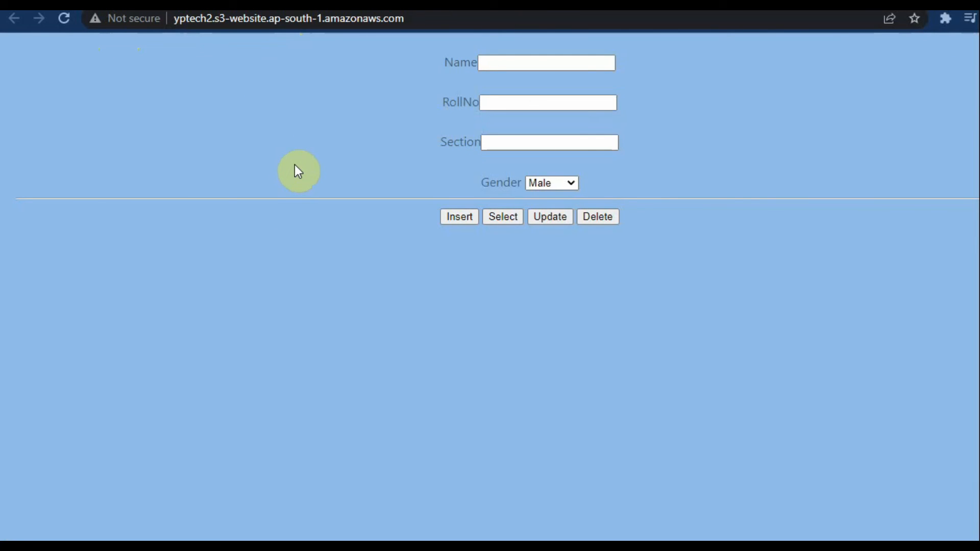
Step: Return from the hosted page to the S3 console, open the Amazon S3 start page and collapse its side navigation
{"action": "left_click", "coordinate": [285, 7]}
{"action": "scroll", "coordinate": [300, 256], "scroll_direction": "up", "scroll_amount": 5}
{"action": "scroll", "coordinate": [303, 261], "scroll_direction": "up", "scroll_amount": 20}
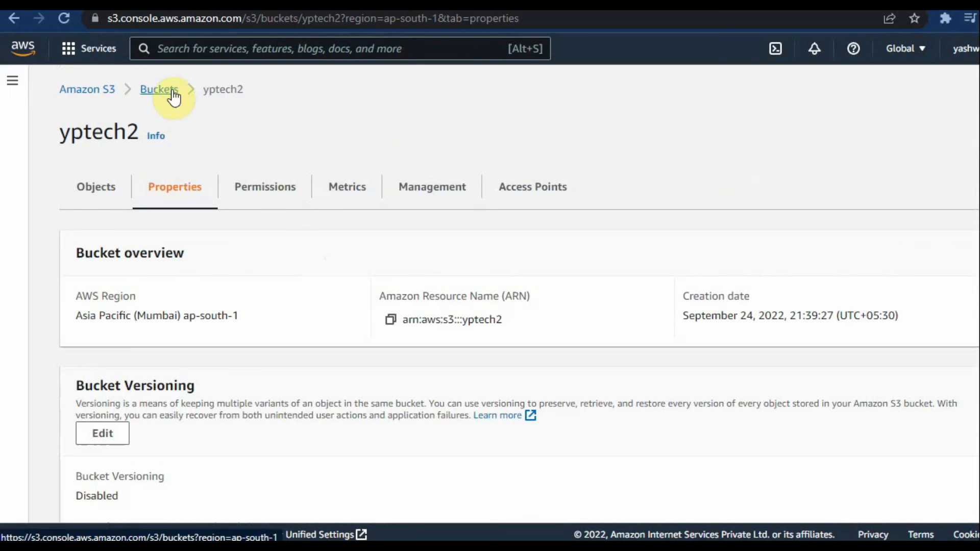
{"action": "left_click", "coordinate": [100, 95]}
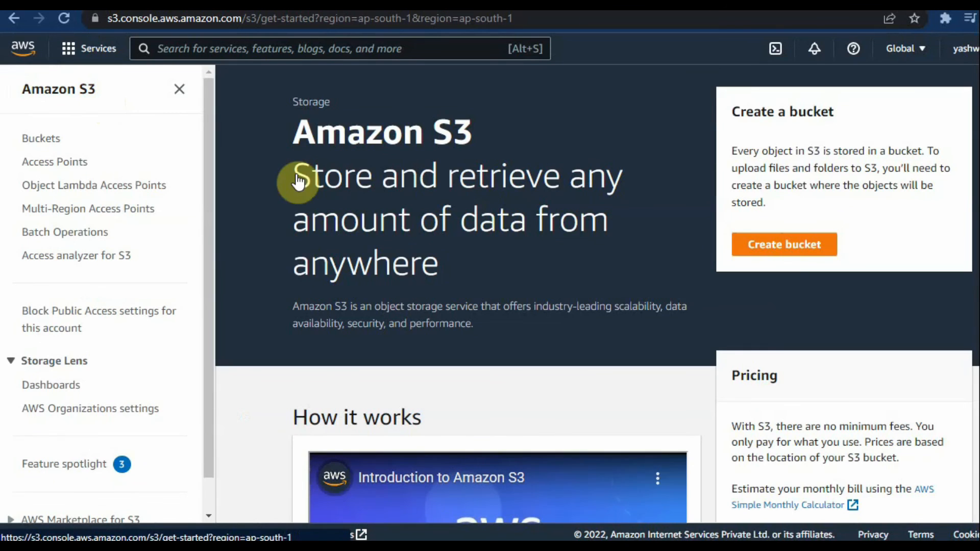
{"action": "left_click", "coordinate": [179, 90]}
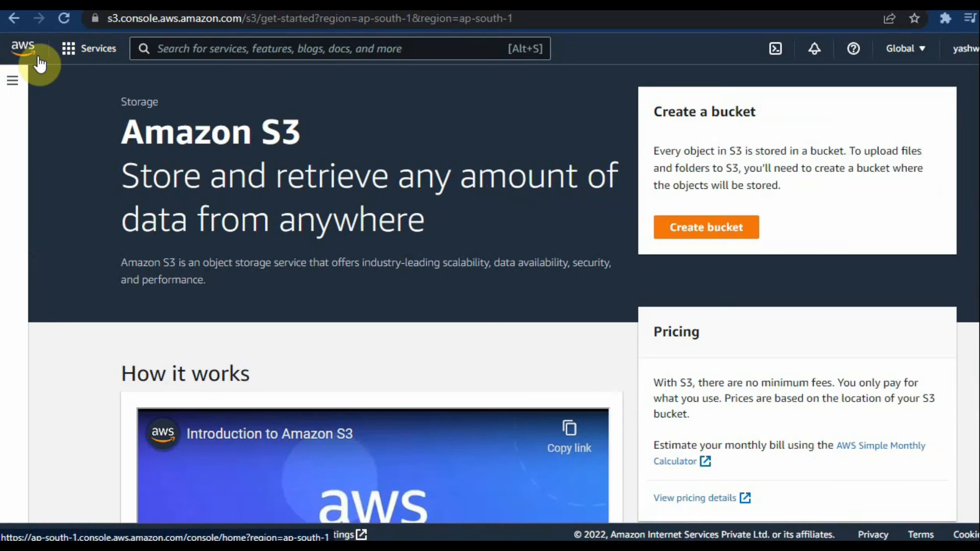